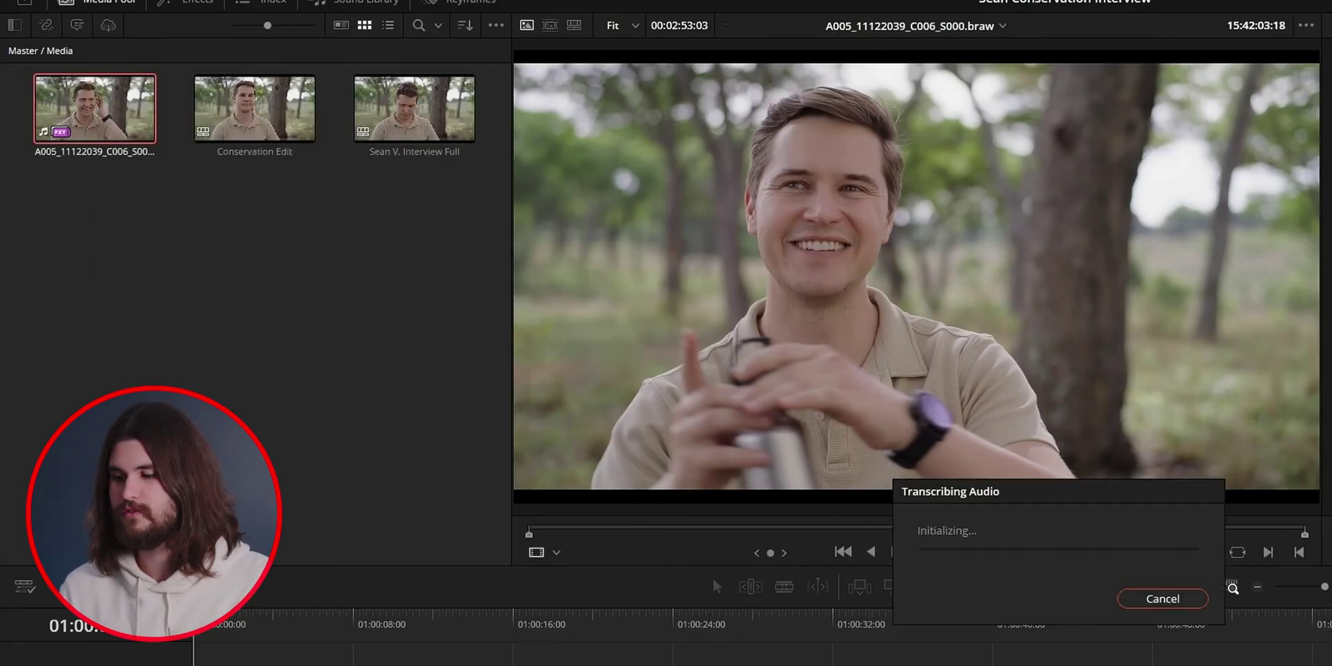
Step: Create a new timeline from the interview clip with IntelliScript, using SV Grab Script.txt
right_click(88, 108)
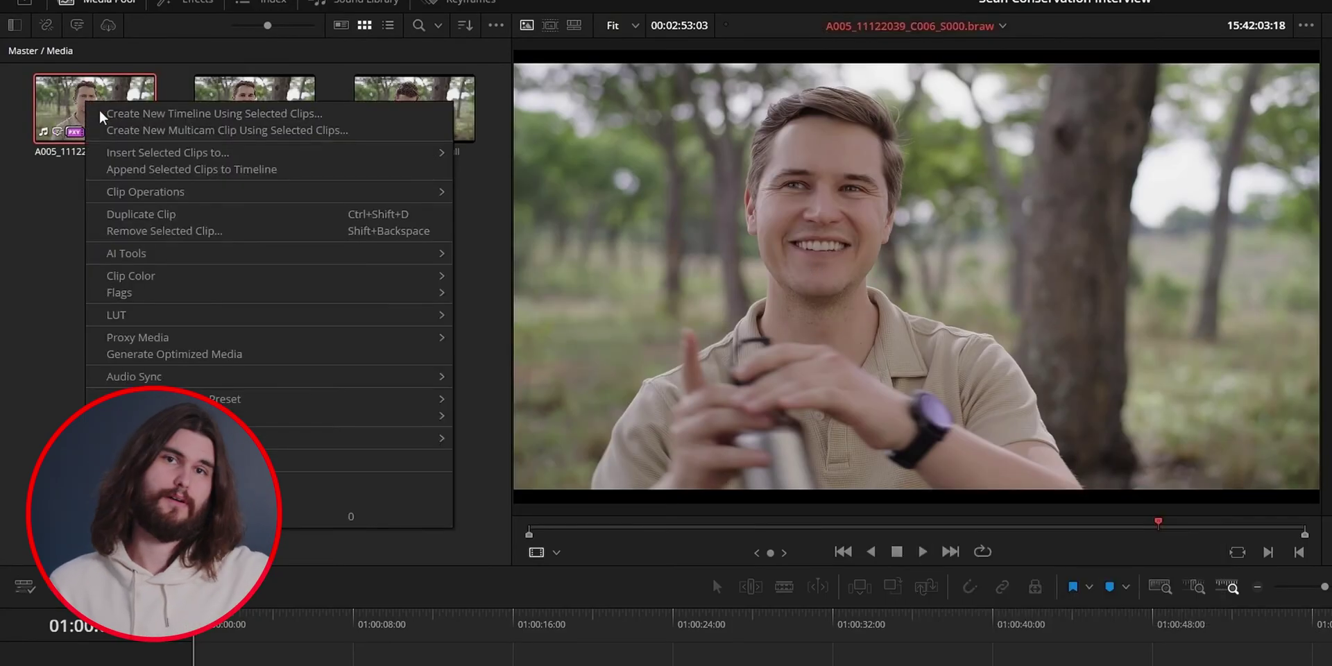
mouse_move(262, 260)
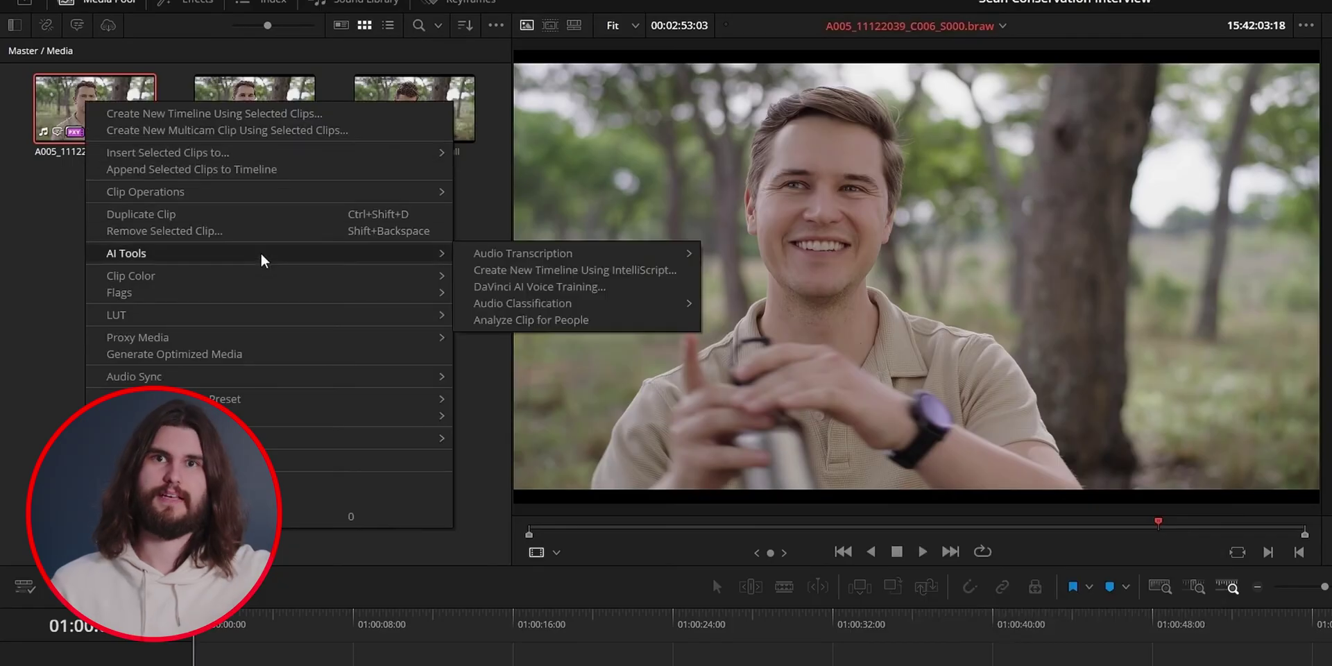
left_click(677, 270)
left_click(229, 72)
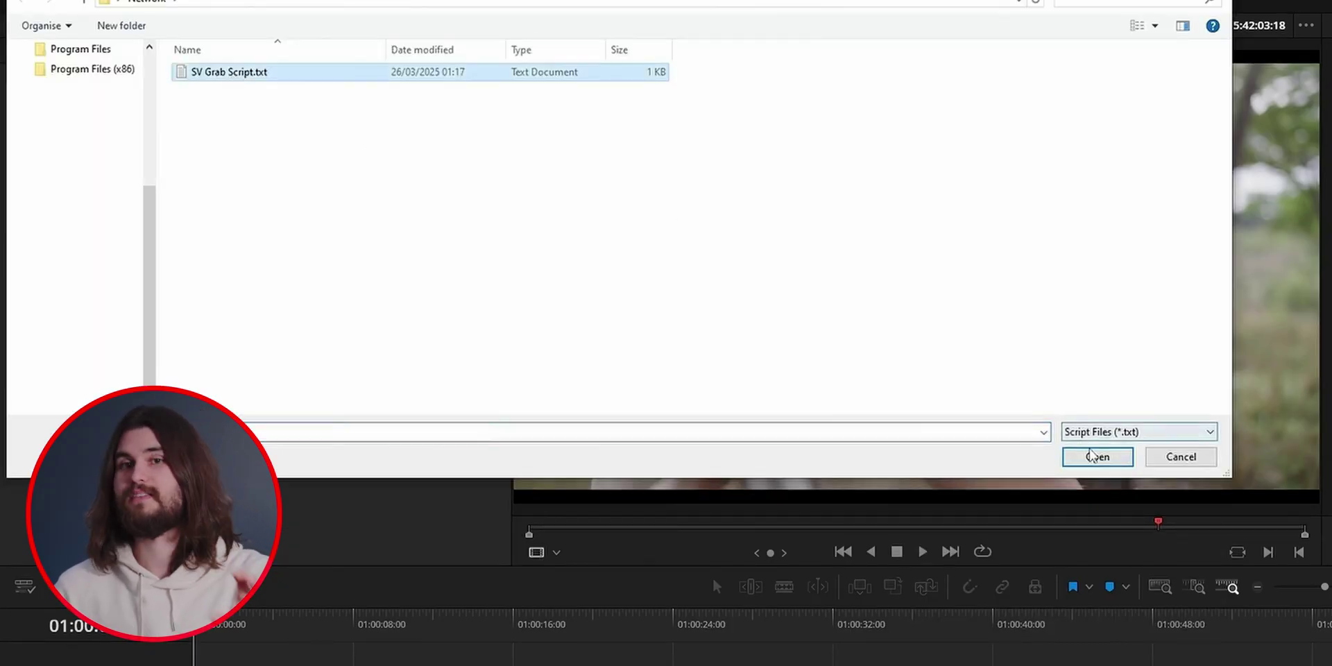
left_click(1097, 457)
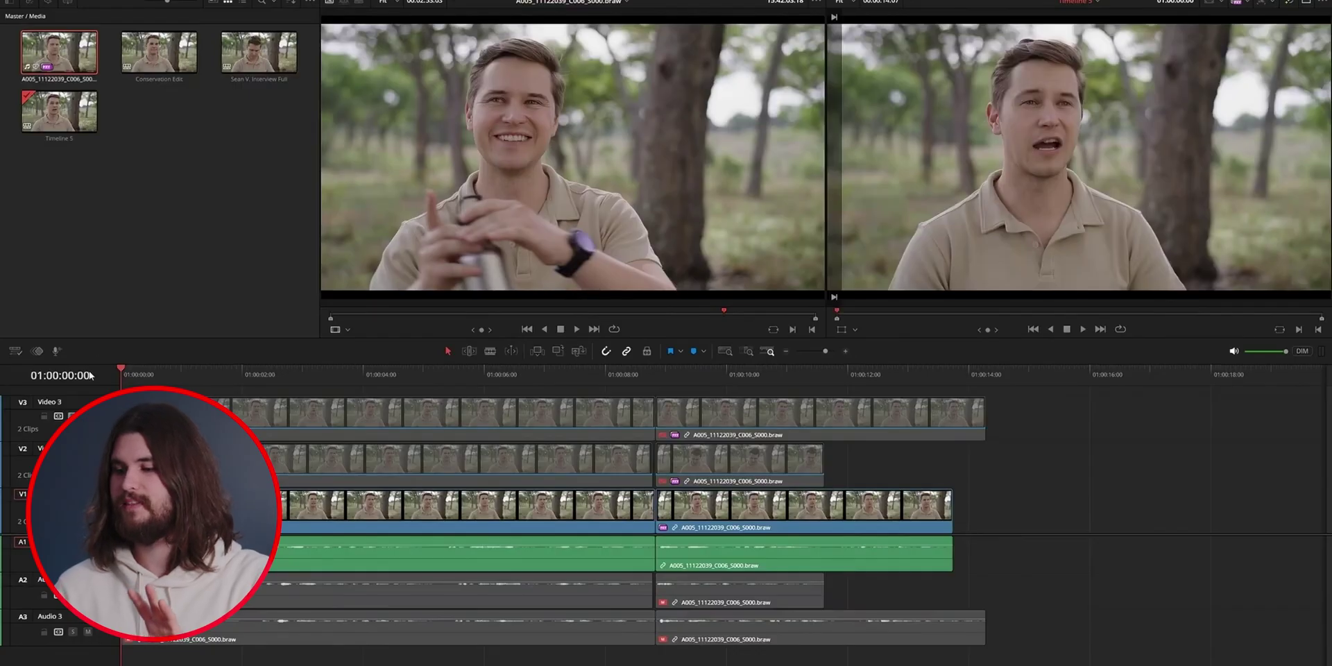
Step: Play the new timeline, then replay it from the start
key("space")
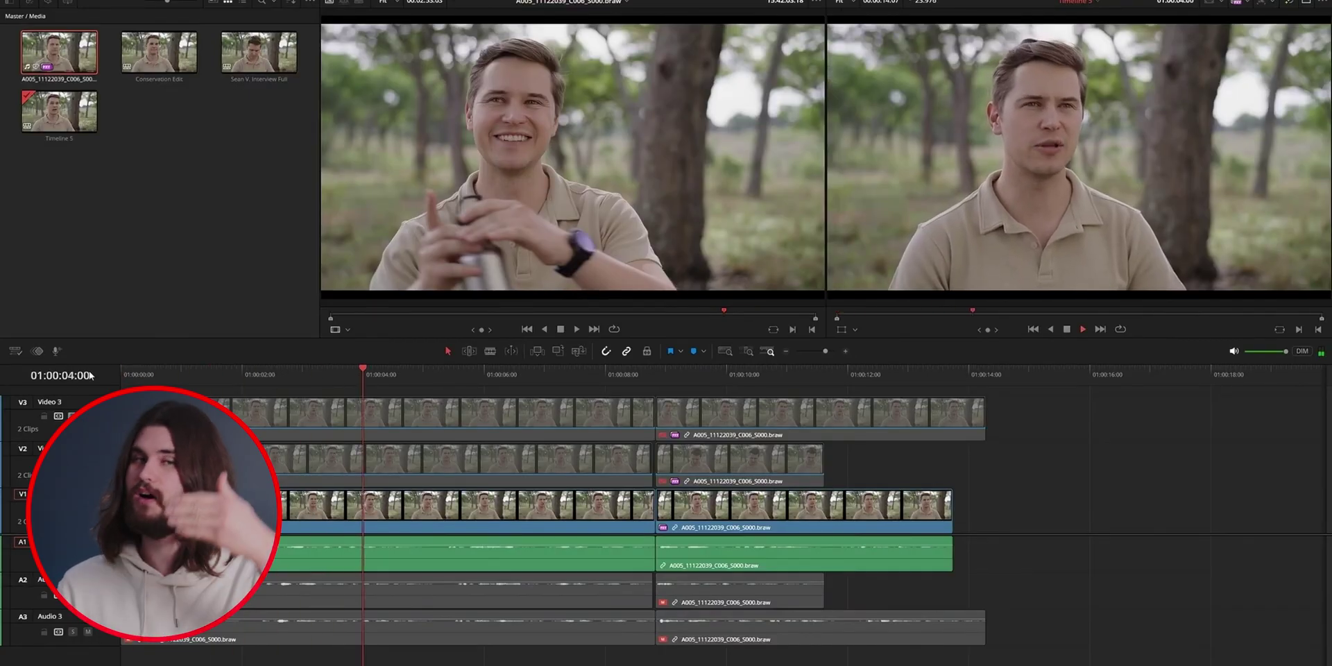
key("space")
key("Home")
key("space")
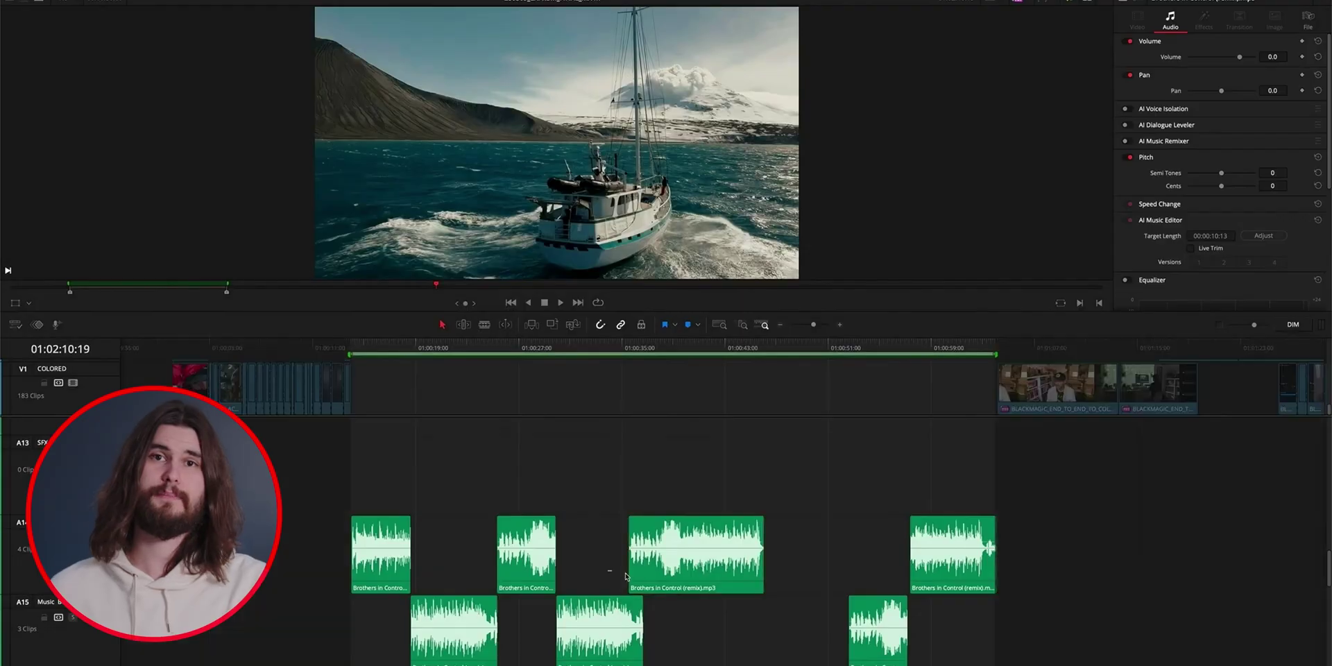
Step: Move and resize the Brothers in Control music clip to about 36 seconds
left_click_drag(694, 555, 767, 605)
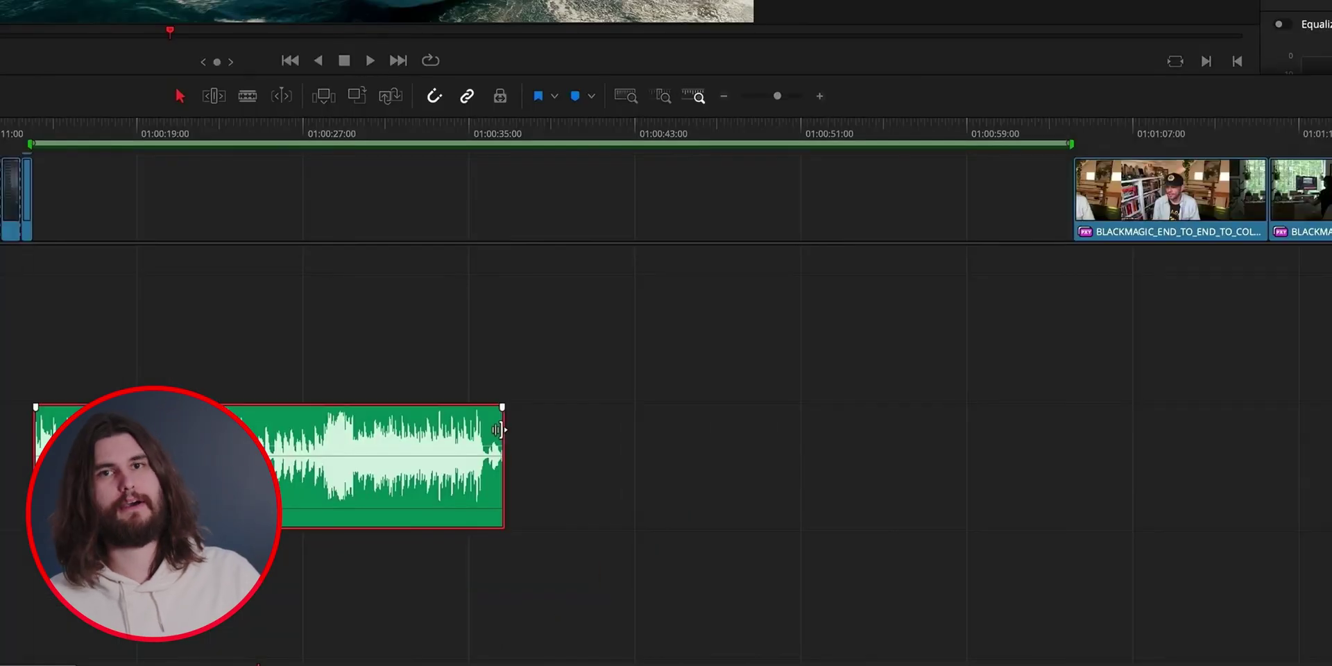
left_click_drag(644, 548, 614, 548)
left_click_drag(458, 458, 1198, 424)
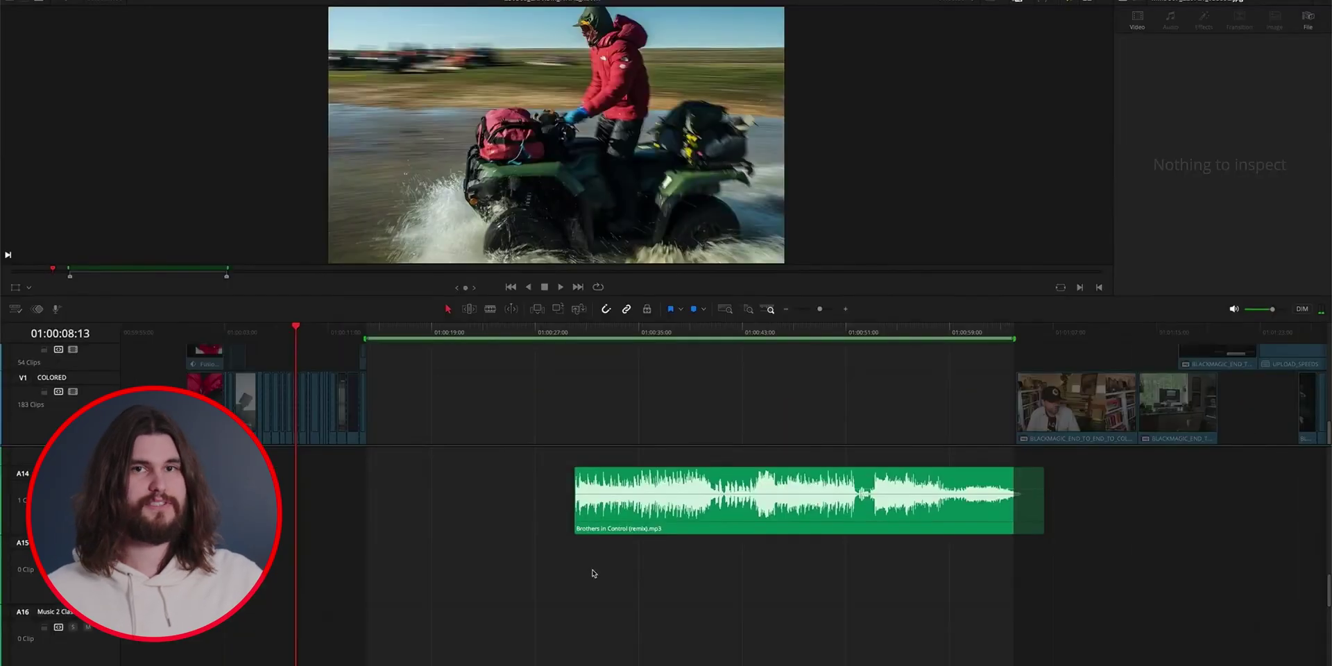
left_click_drag(711, 523, 505, 523)
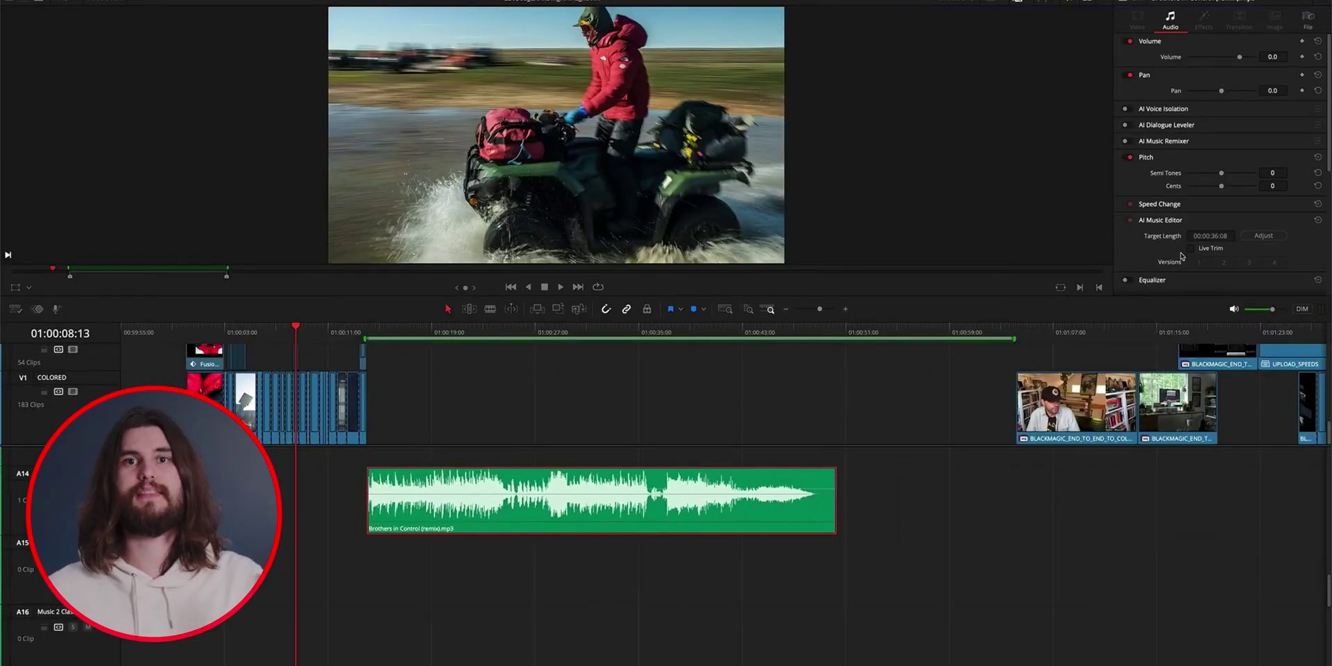
Step: Set the AI Music Editor target length to 00:00:50:00 and adjust the music
left_click(1210, 236)
type("00:00:50:00")
key("Return")
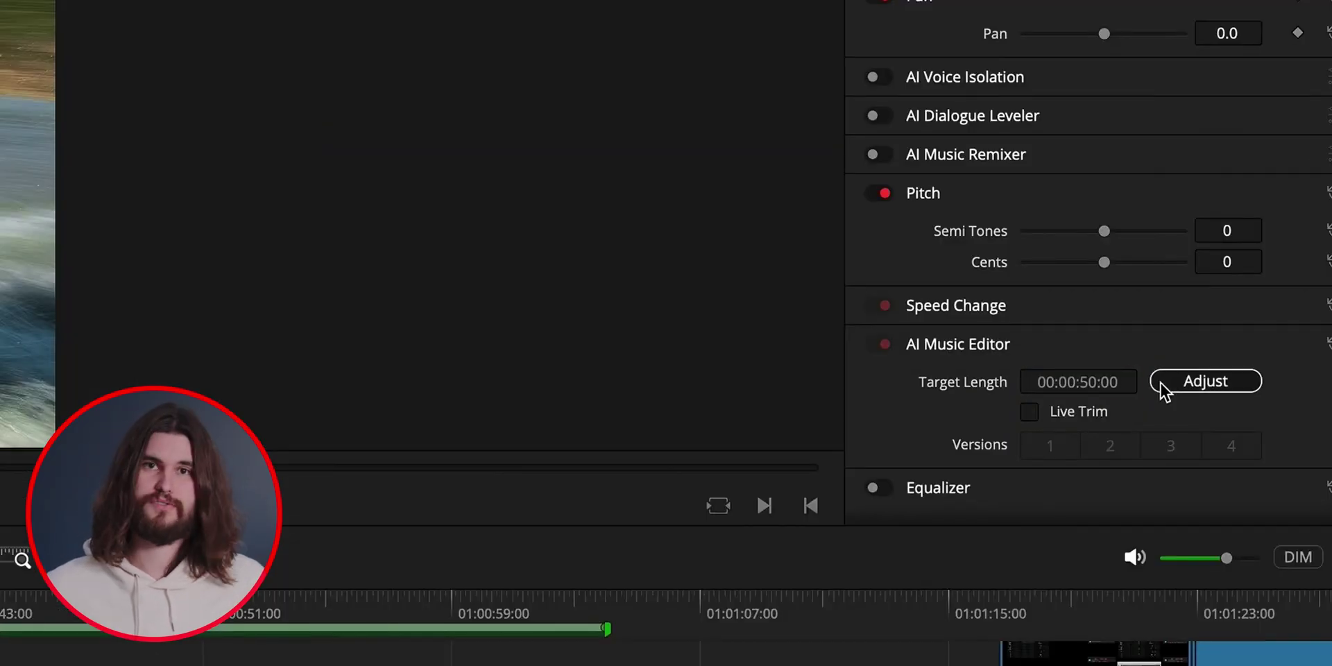
left_click(1163, 389)
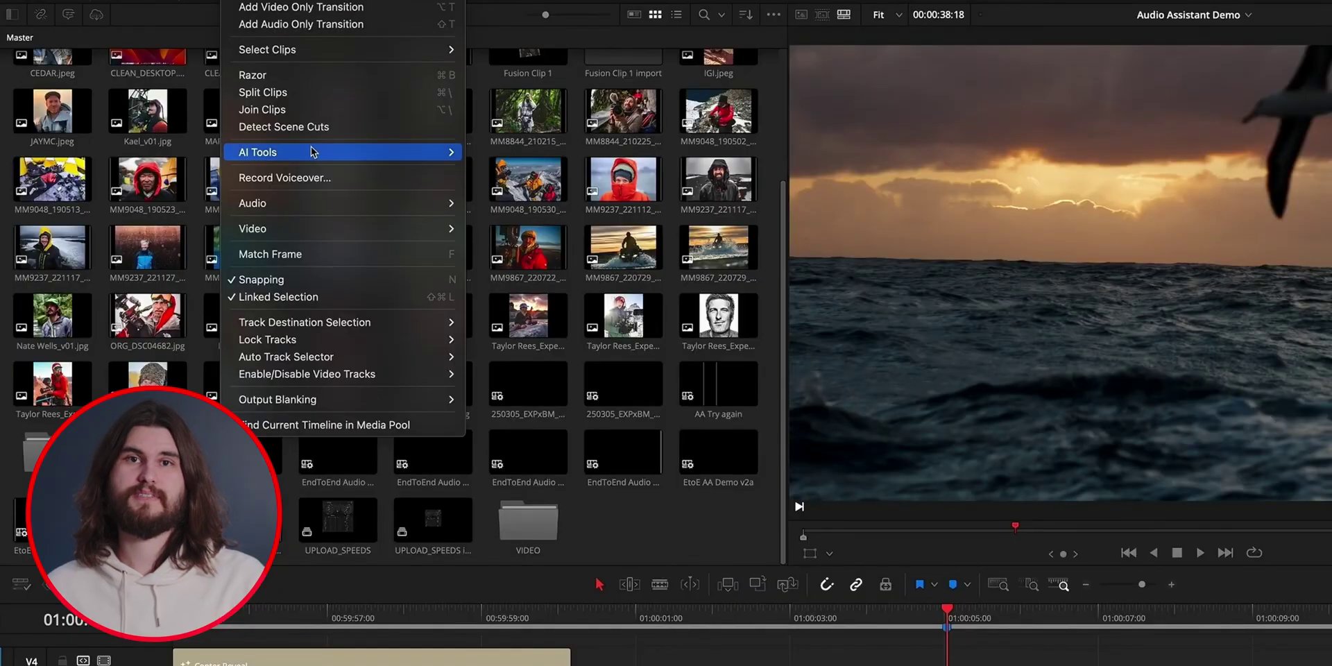
Step: Open Timeline > AI Tools > Audio Assistant and run Auto Mix on the audio tracks
mouse_move(351, 150)
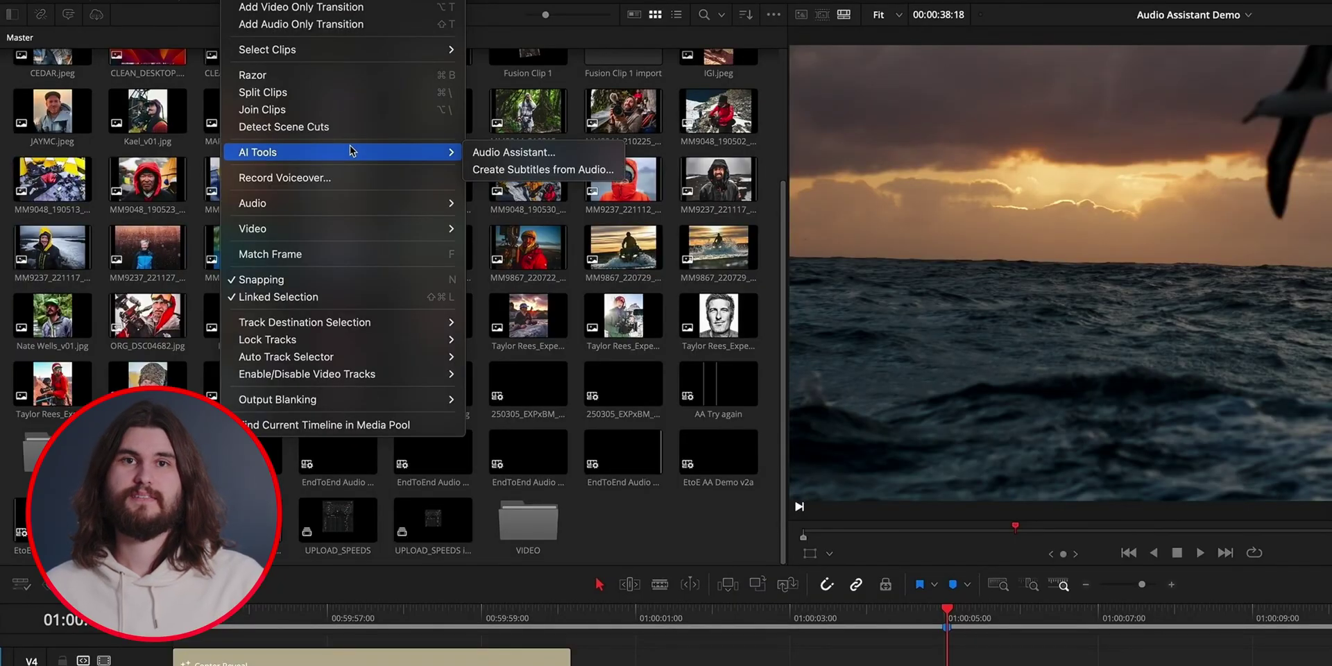
left_click(499, 154)
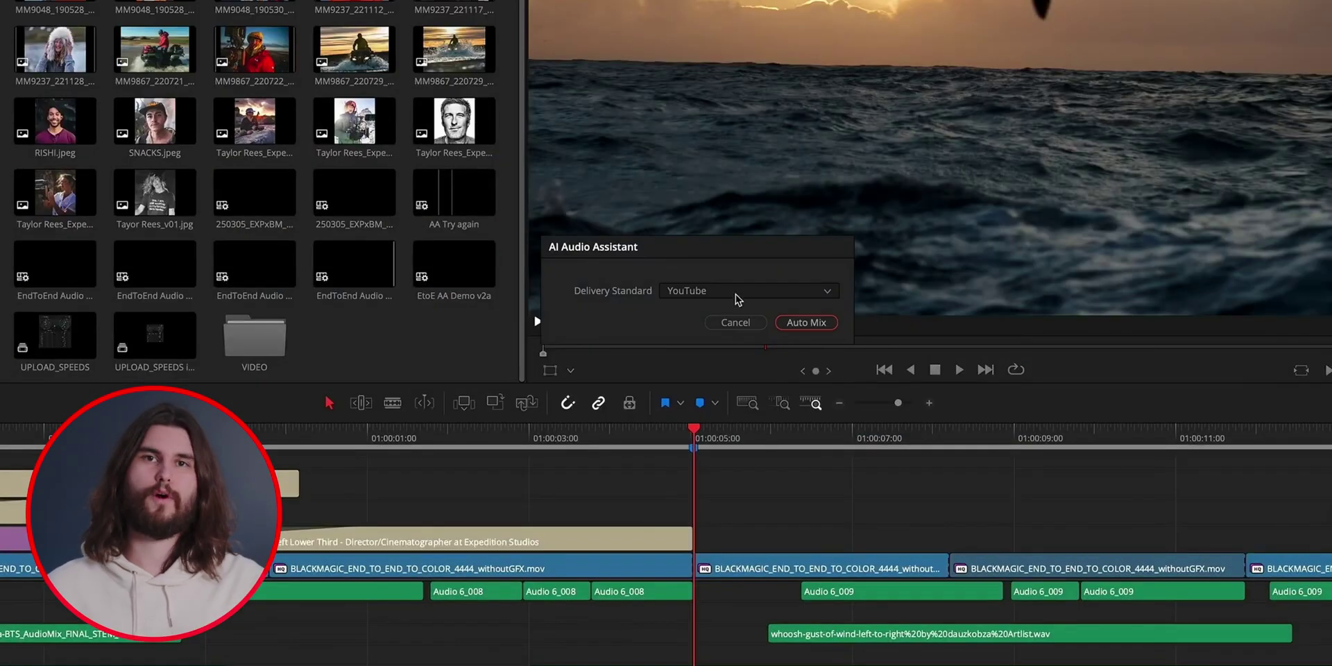
left_click(807, 322)
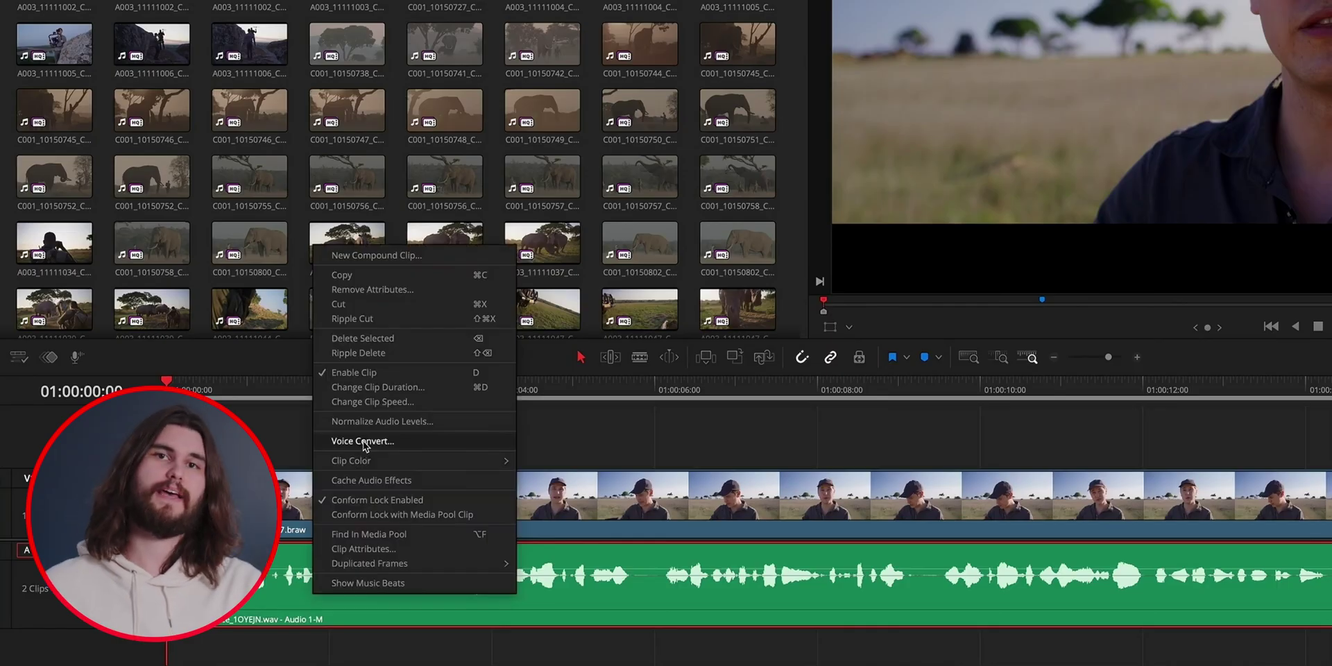
Step: Render the interview voice as Young Male 1 with 1.9 pitch change, then play the dialogue
left_click(363, 442)
left_click(899, 167)
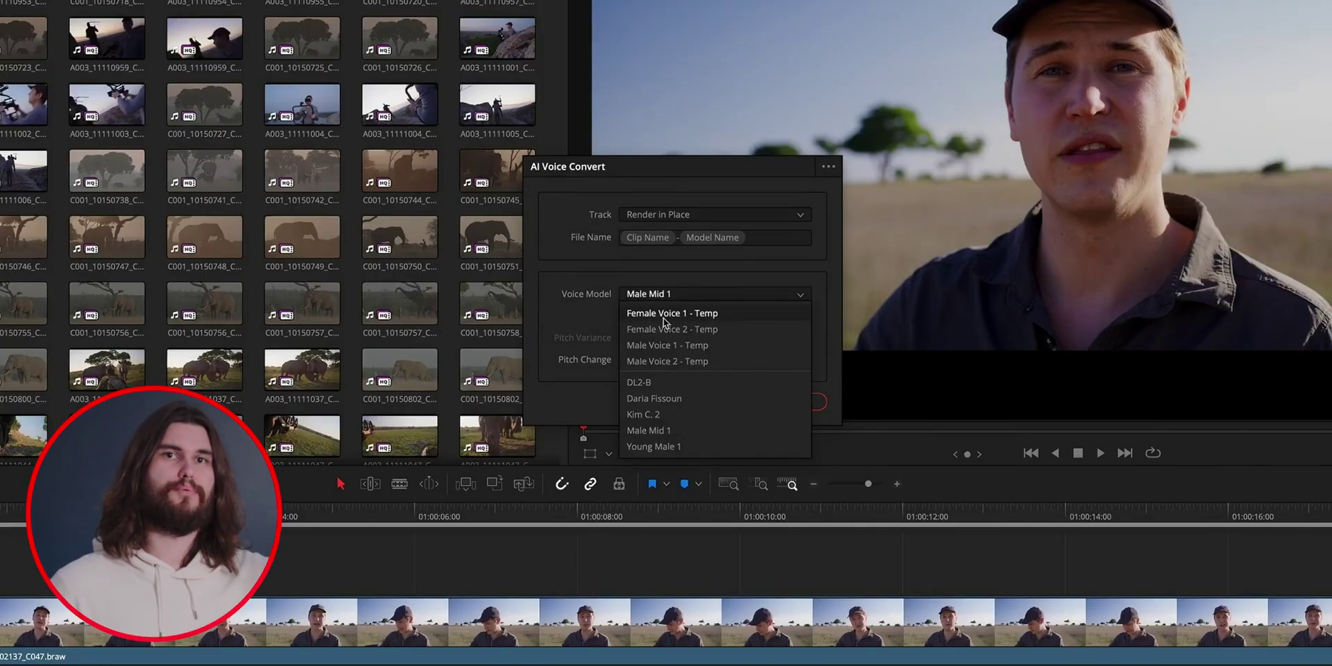
left_click(652, 446)
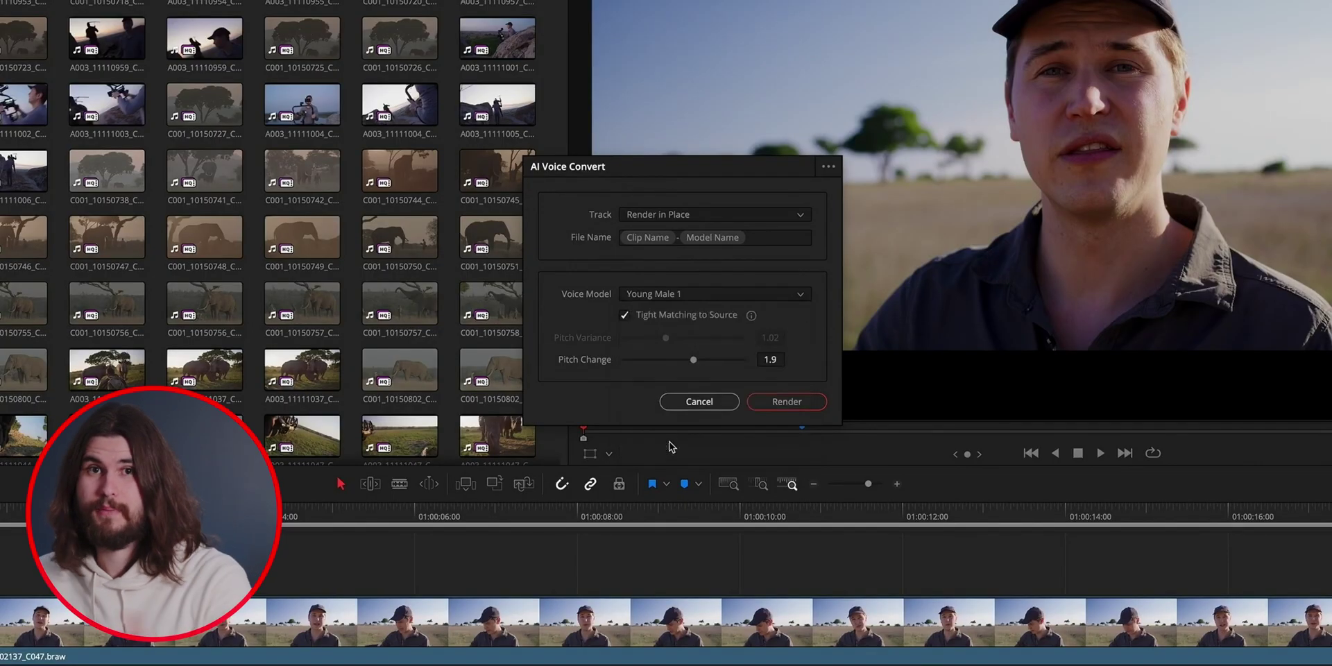
left_click(761, 406)
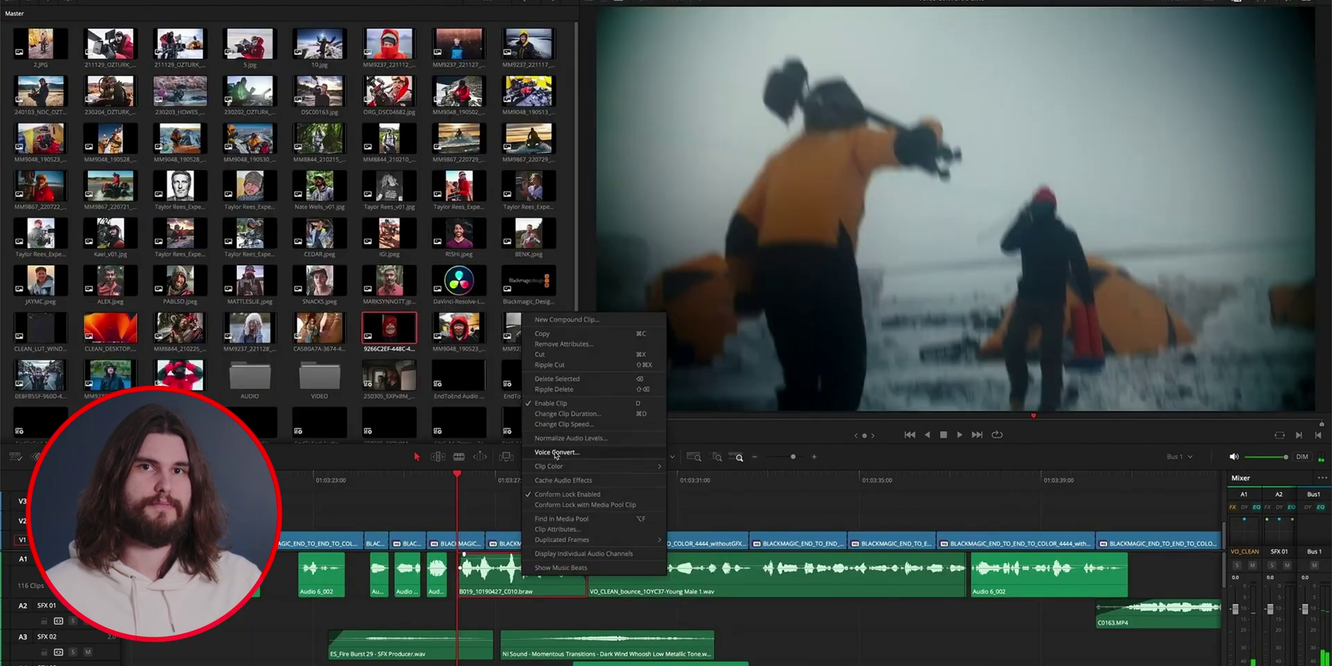
left_click(555, 451)
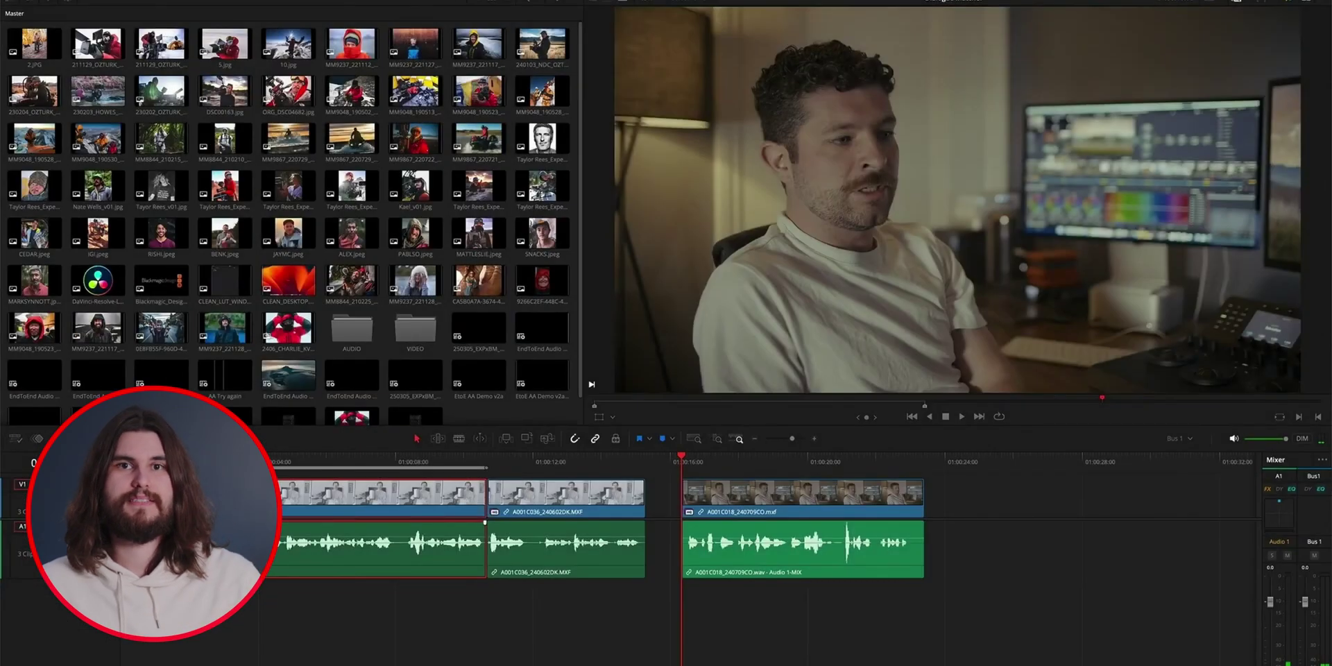
key("space")
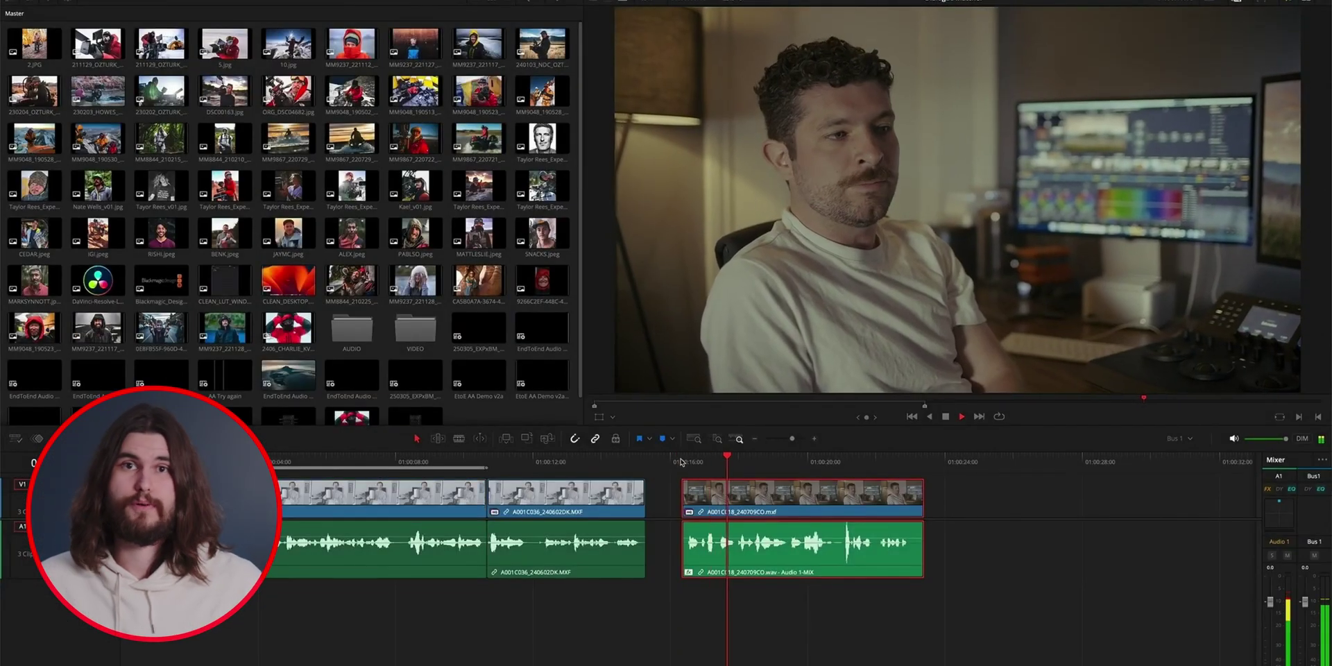
Step: Capture a Dialogue Matcher profile from the first clip
key("Home")
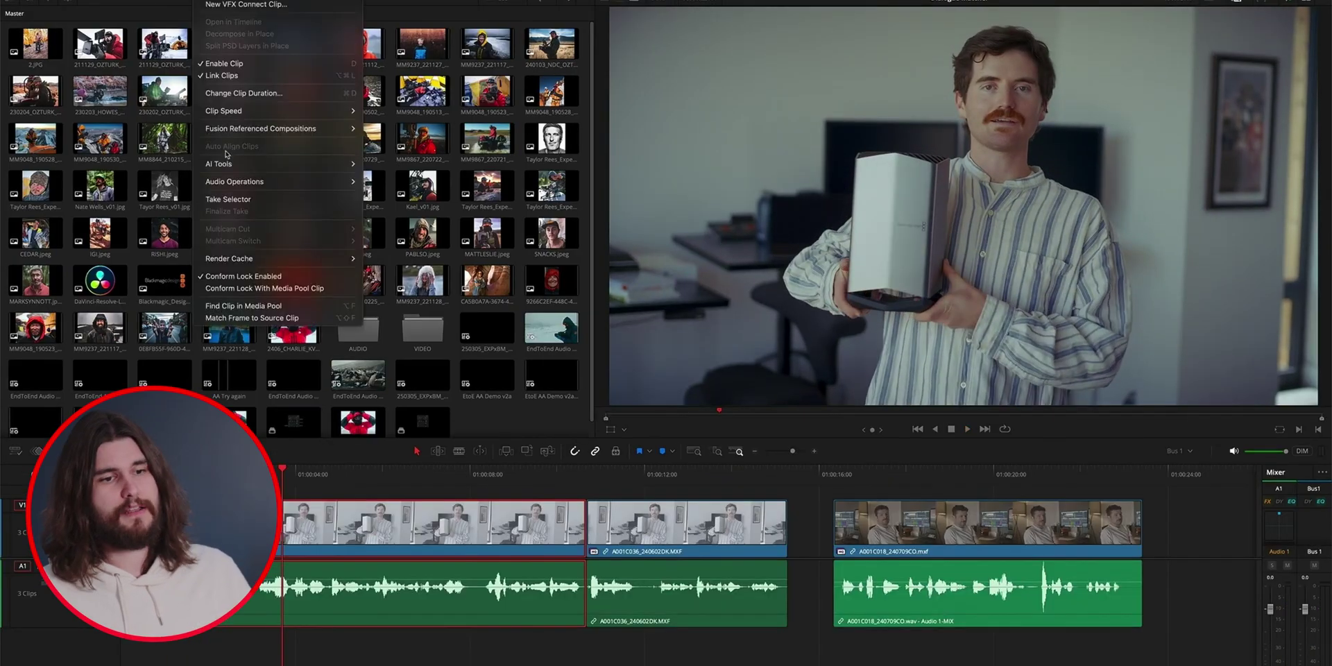
mouse_move(227, 164)
mouse_move(375, 169)
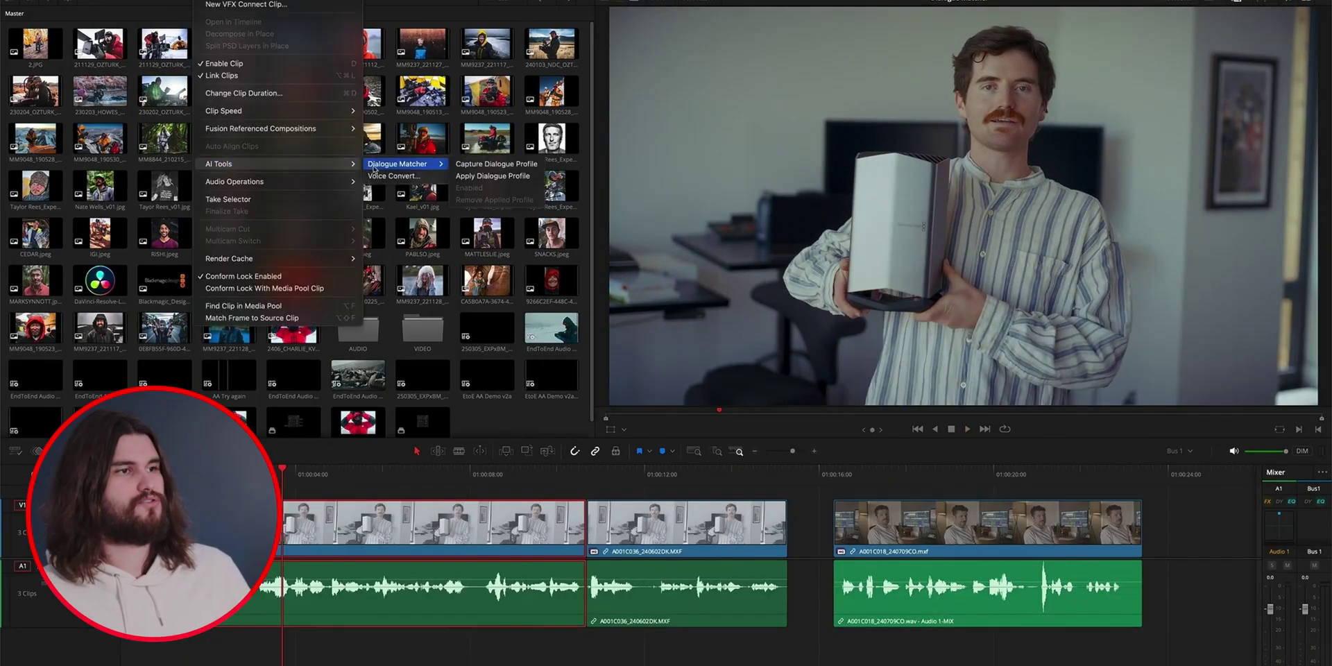
left_click(466, 167)
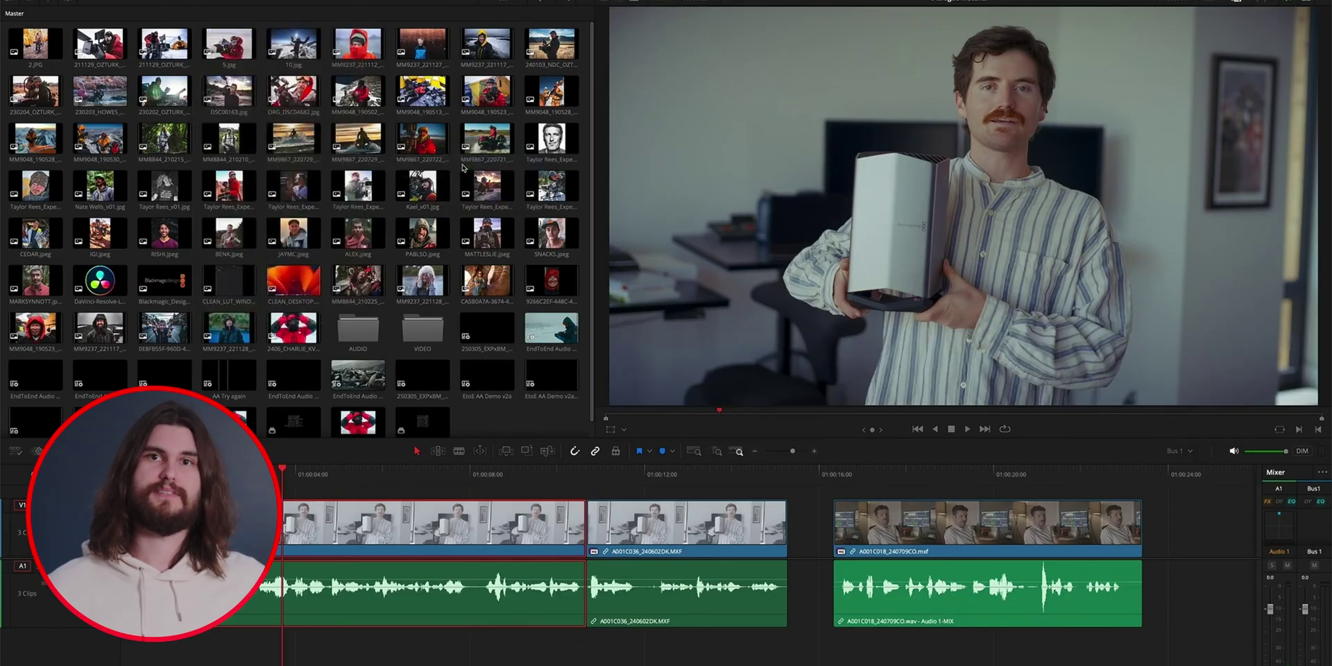
Step: Apply the captured dialogue profile to the third clip
left_click(874, 539)
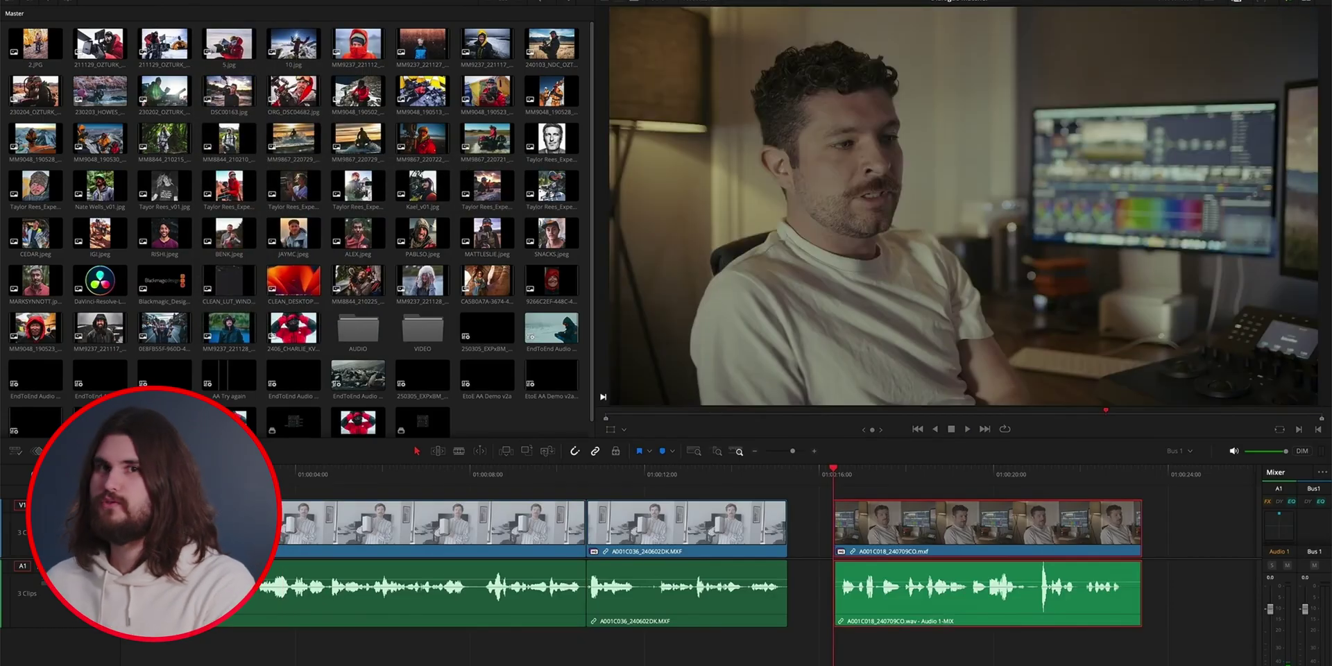
left_click(201, 0)
mouse_move(315, 166)
mouse_move(404, 168)
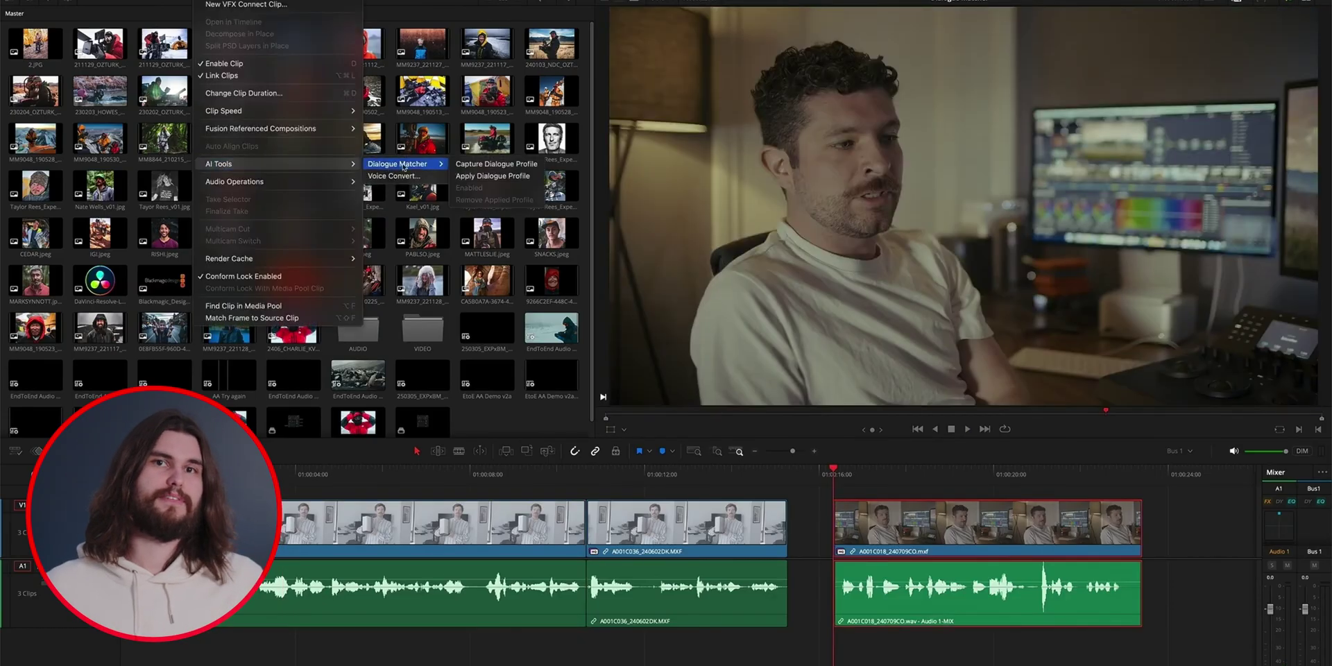
left_click(492, 176)
Step: Play the matched clip, then split Podcast_flattened.psd into layer tracks in place
key("space")
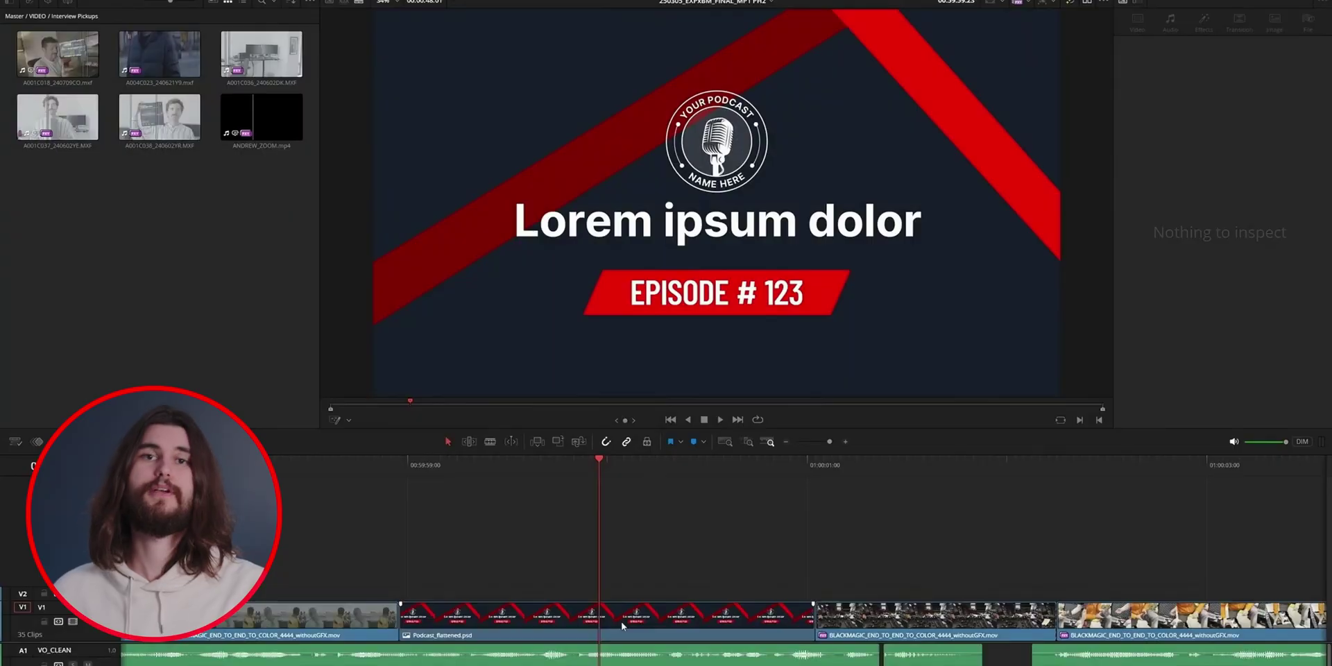
right_click(617, 618)
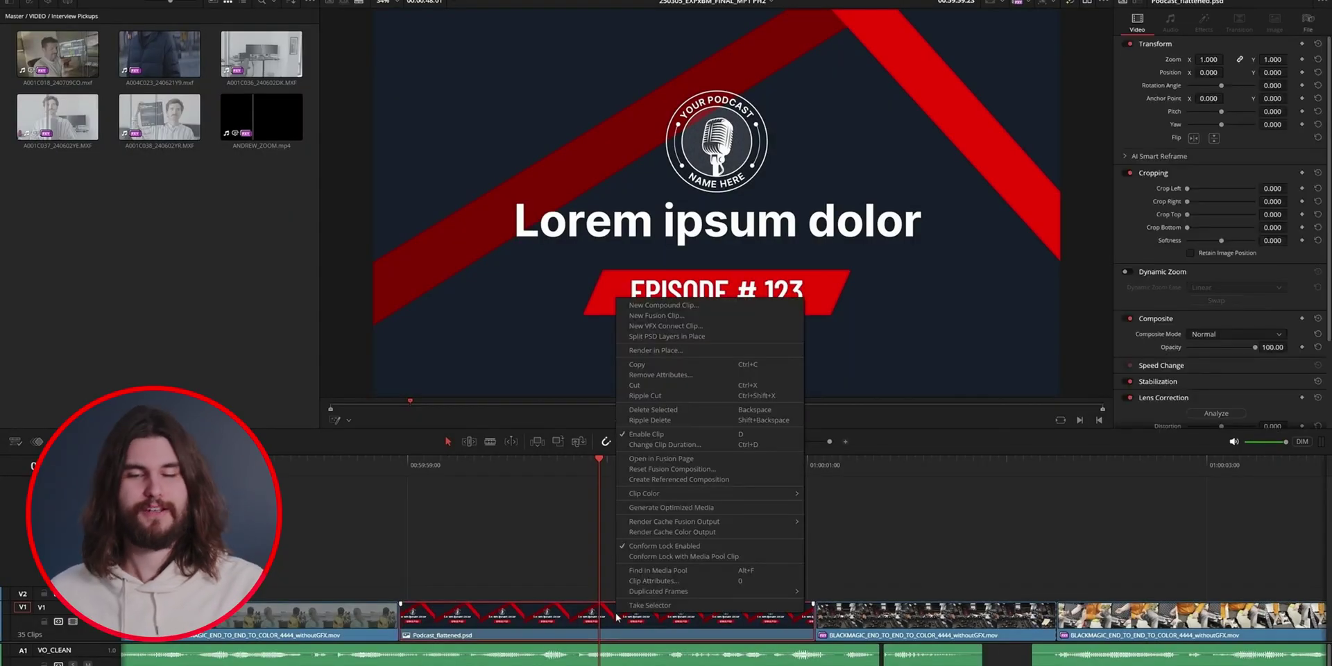
left_click(715, 337)
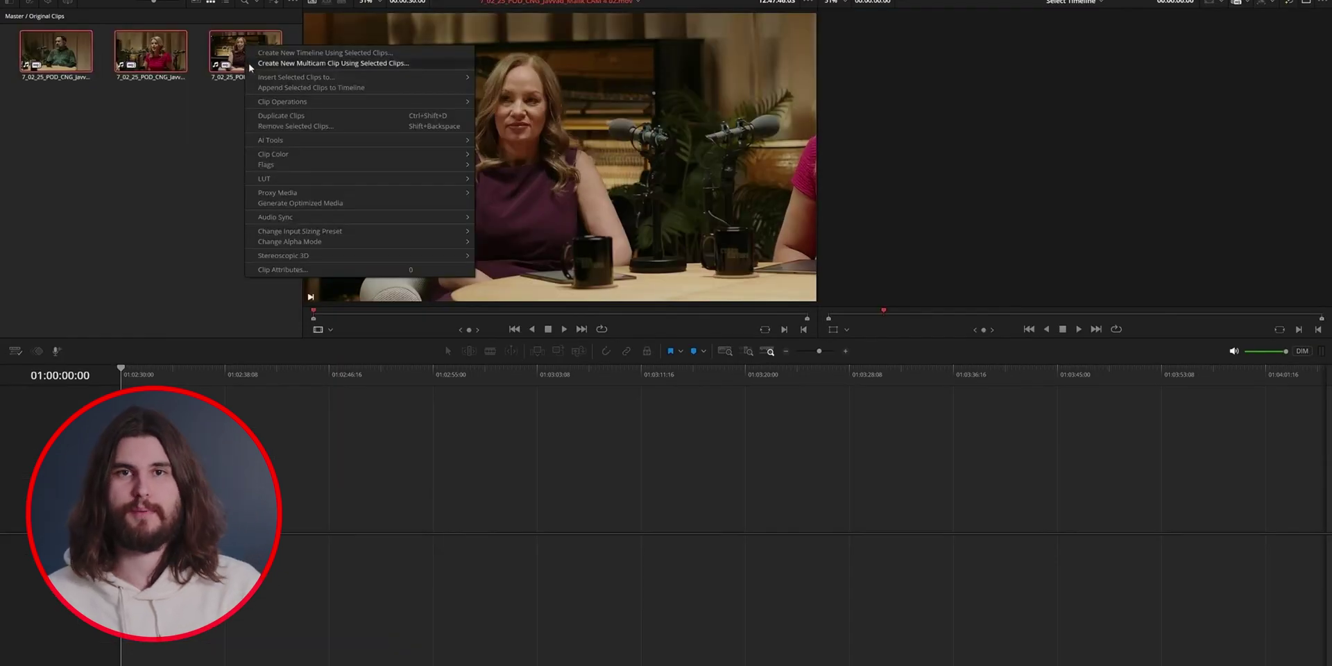
Step: Set the multicam clip's audio source and show all angles in the viewer
left_click(312, 63)
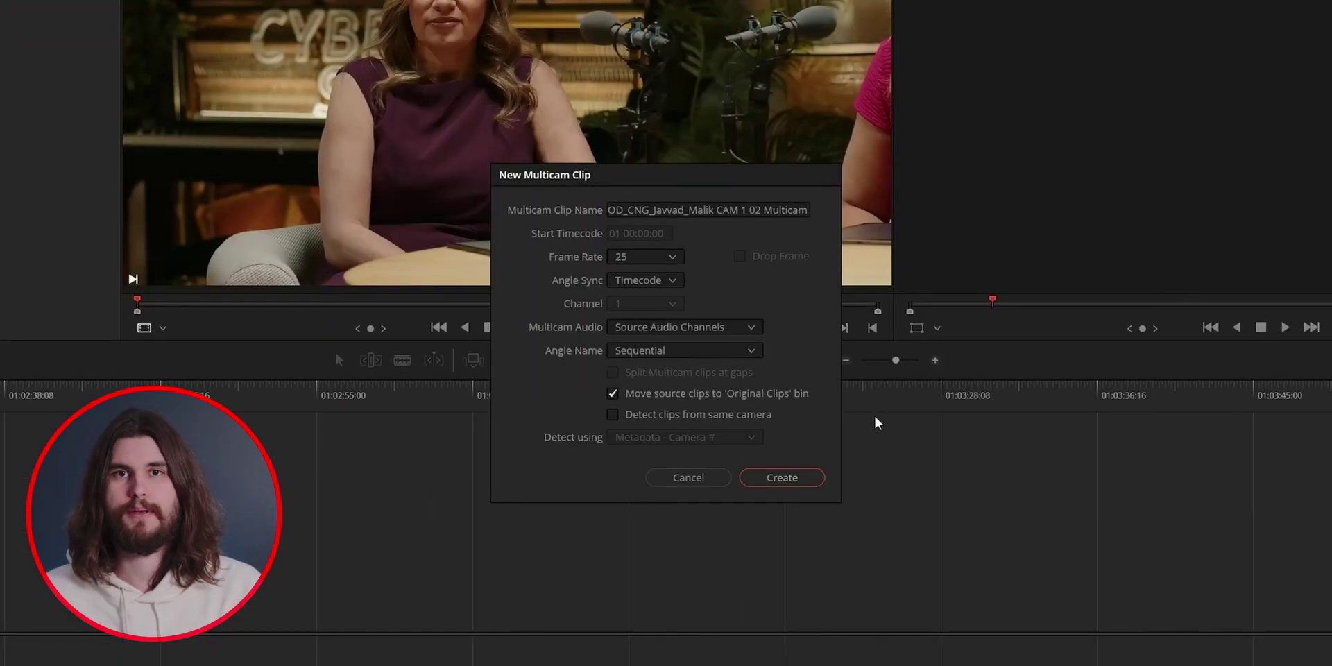
left_click(738, 327)
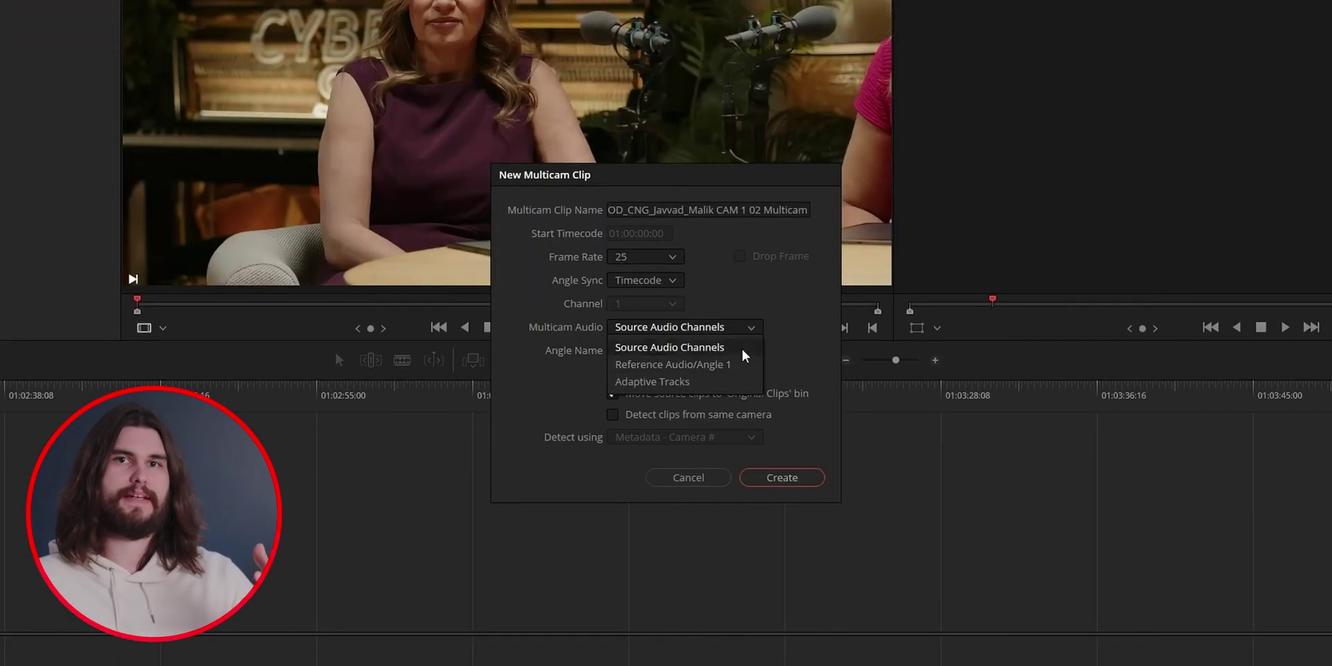
left_click(745, 362)
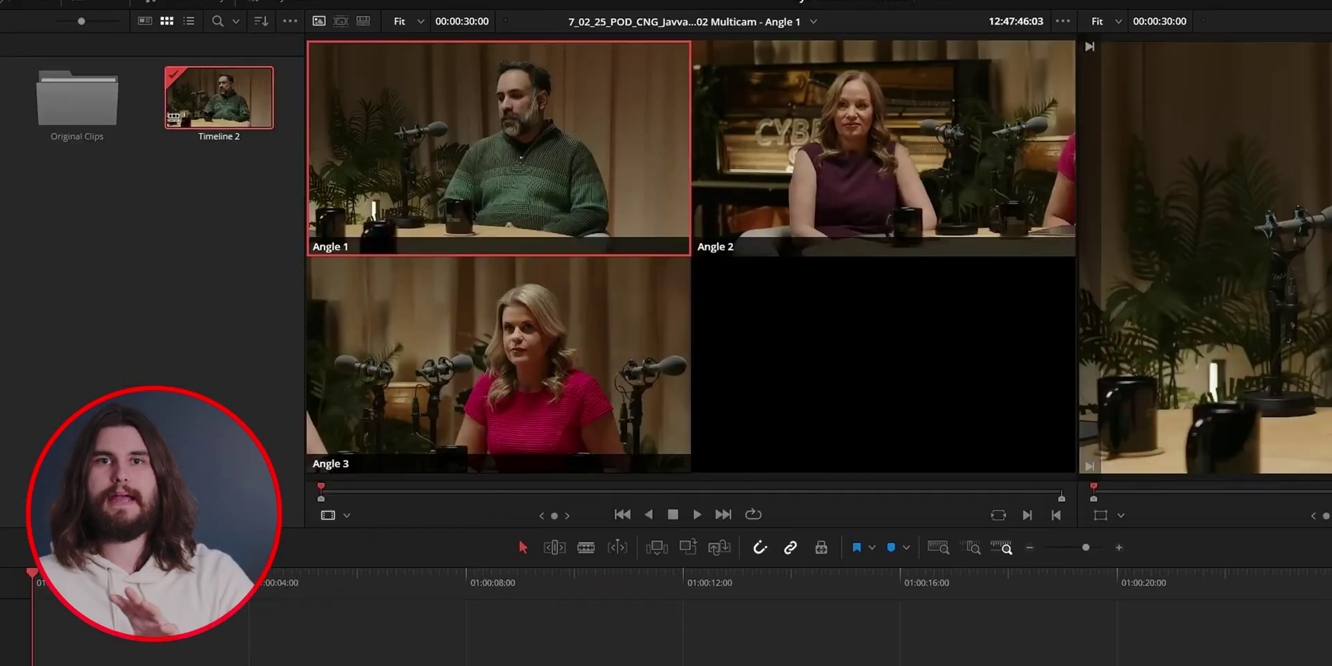
left_click(317, 329)
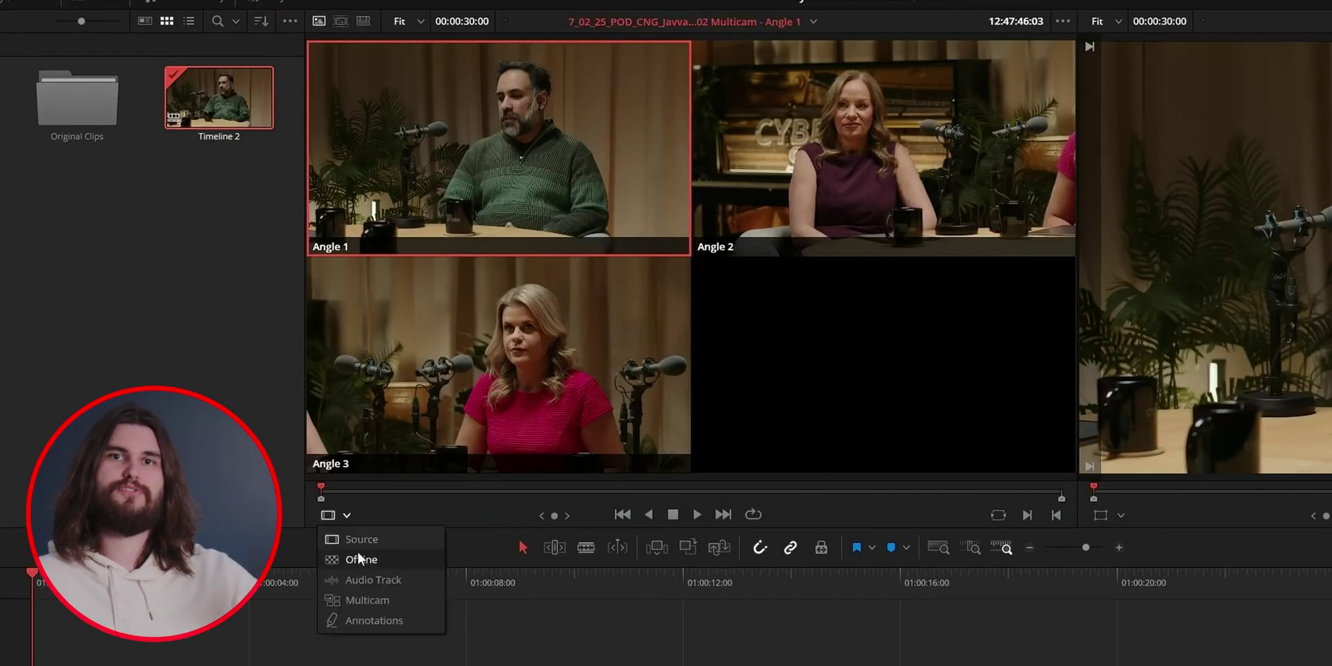
left_click(337, 346)
Step: Raise Minimum Edit Duration, run SmartSwitch analysis, and turn on AI Super Scale
left_click_drag(619, 249, 621, 248)
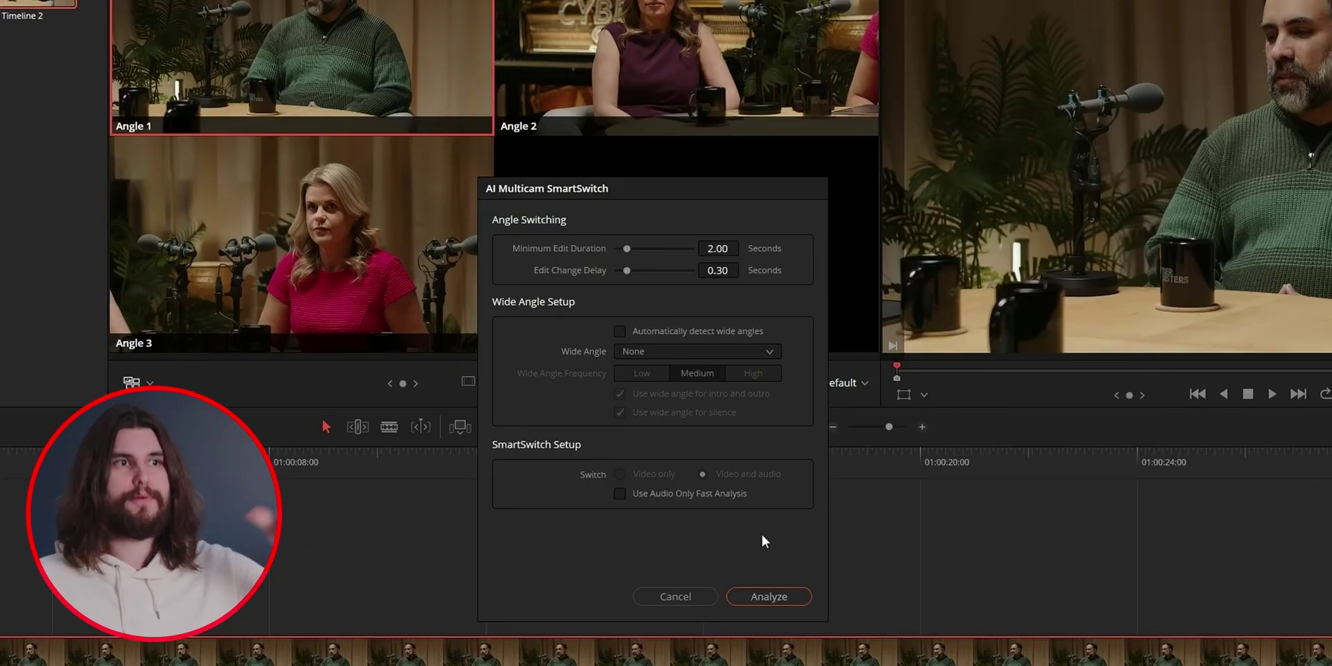
left_click(777, 595)
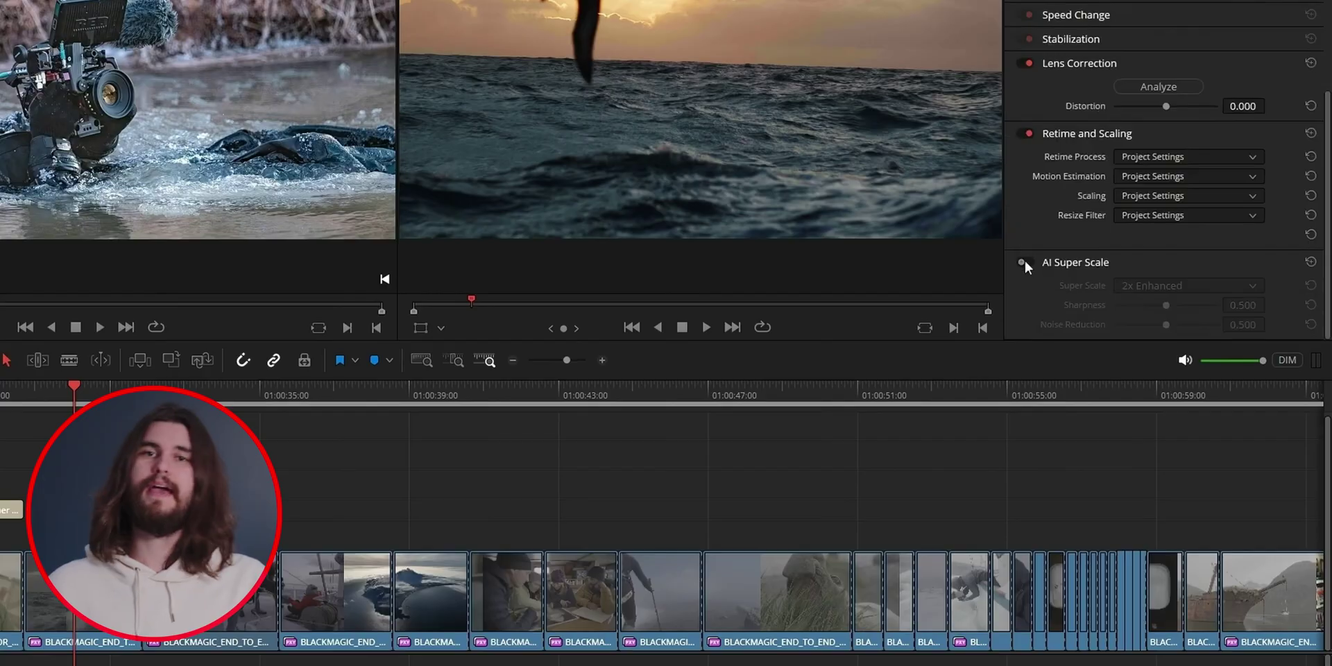
left_click(1027, 262)
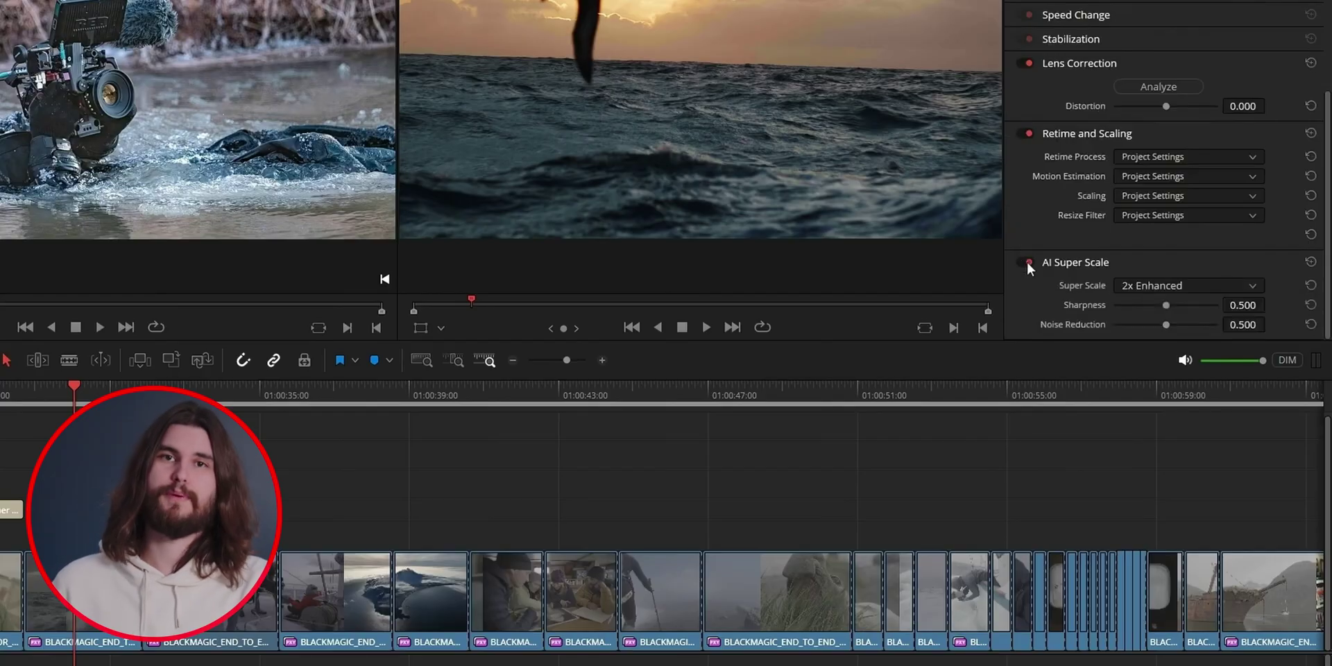
Step: Choose a Super Scale factor, then extend the man's shot with a 'Victorian lamp post' background
left_click(1218, 287)
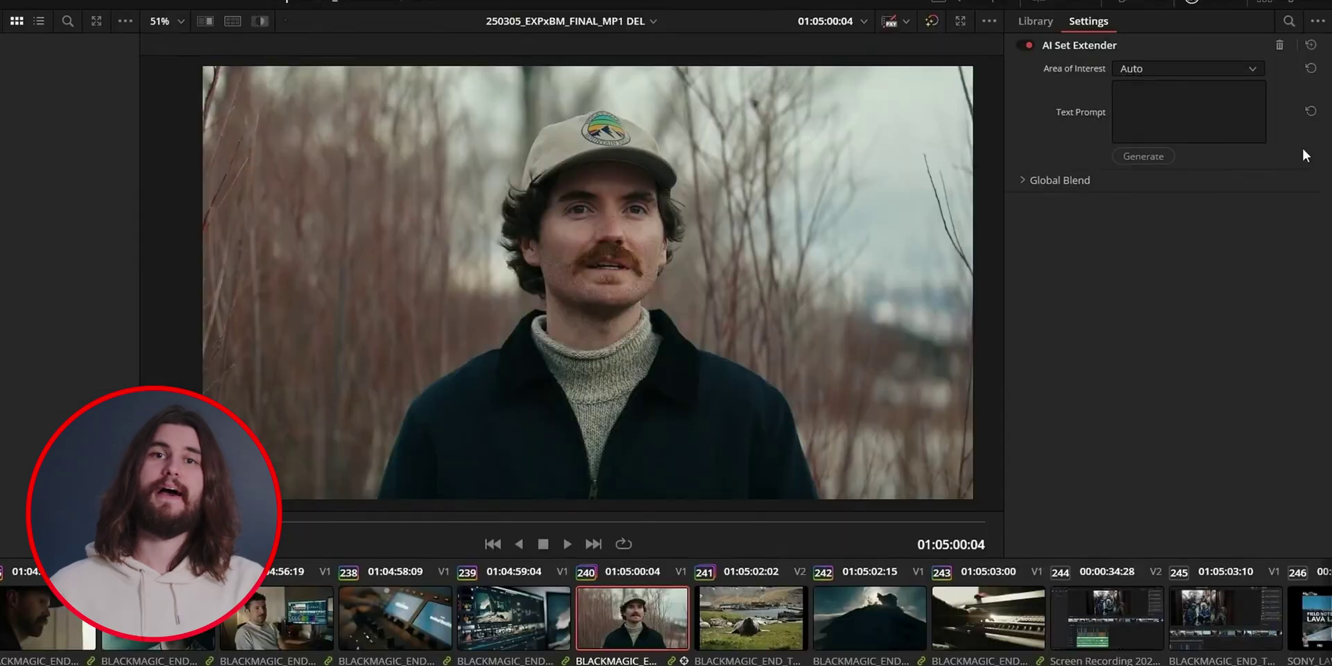
type("Victorian lamp post")
left_click(1187, 68)
left_click(1234, 106)
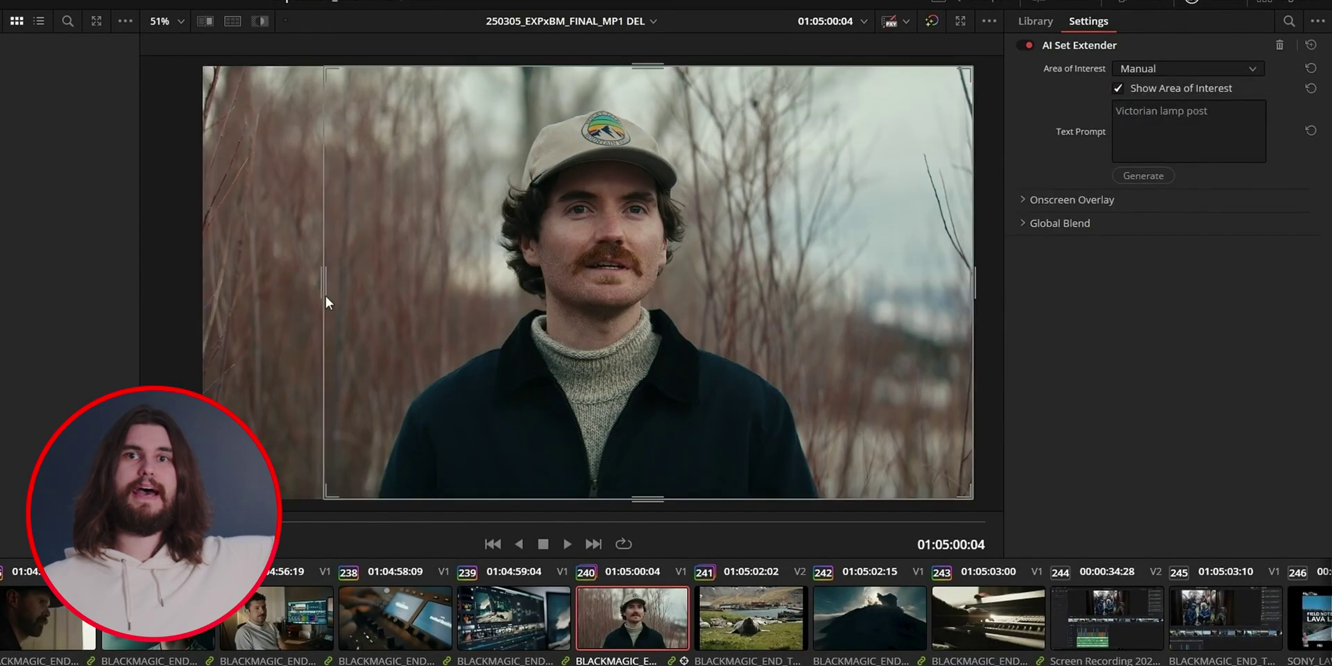
left_click_drag(326, 294, 355, 284)
left_click(1154, 175)
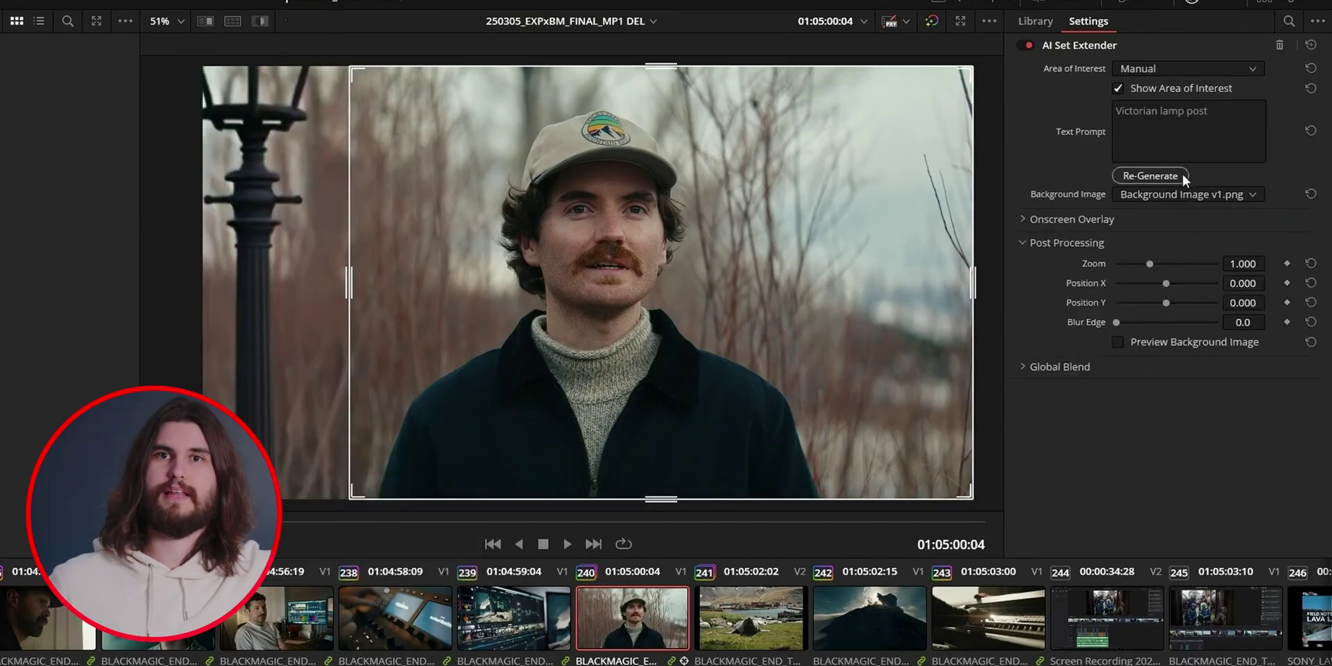
left_click(1176, 86)
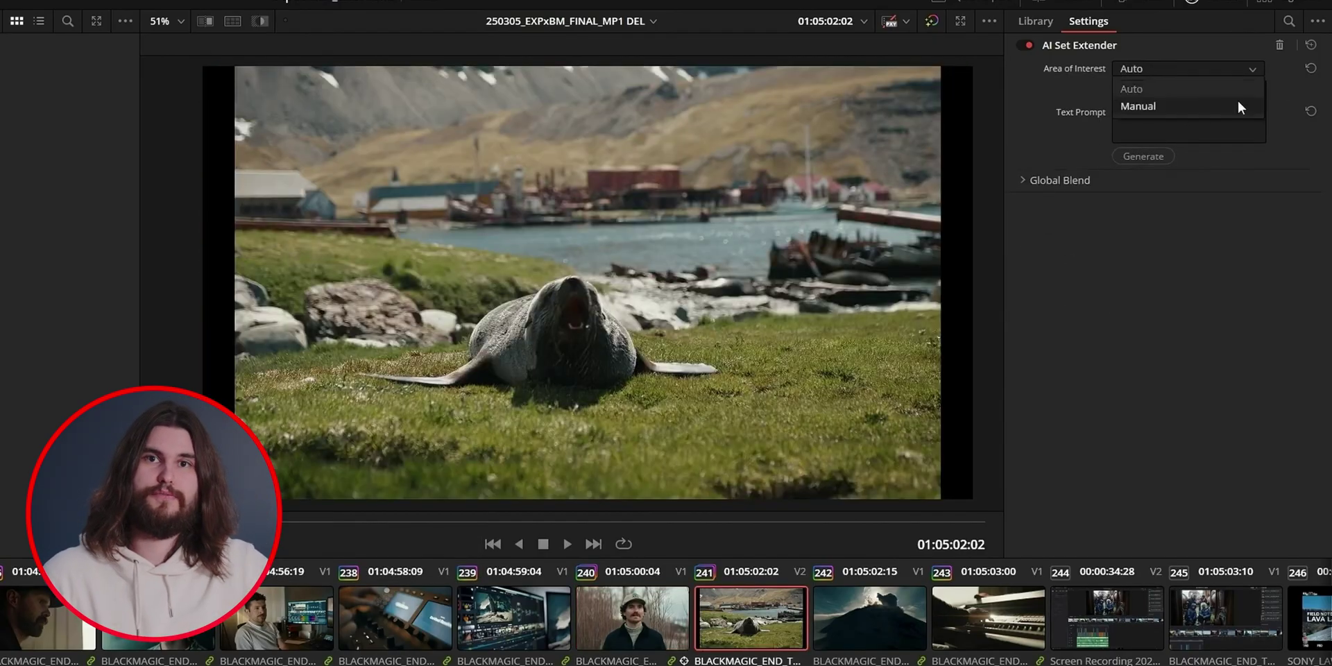
Step: Generate a background extension for the seal clip using a manually narrowed area
left_click(1237, 103)
left_click_drag(950, 290, 939, 287)
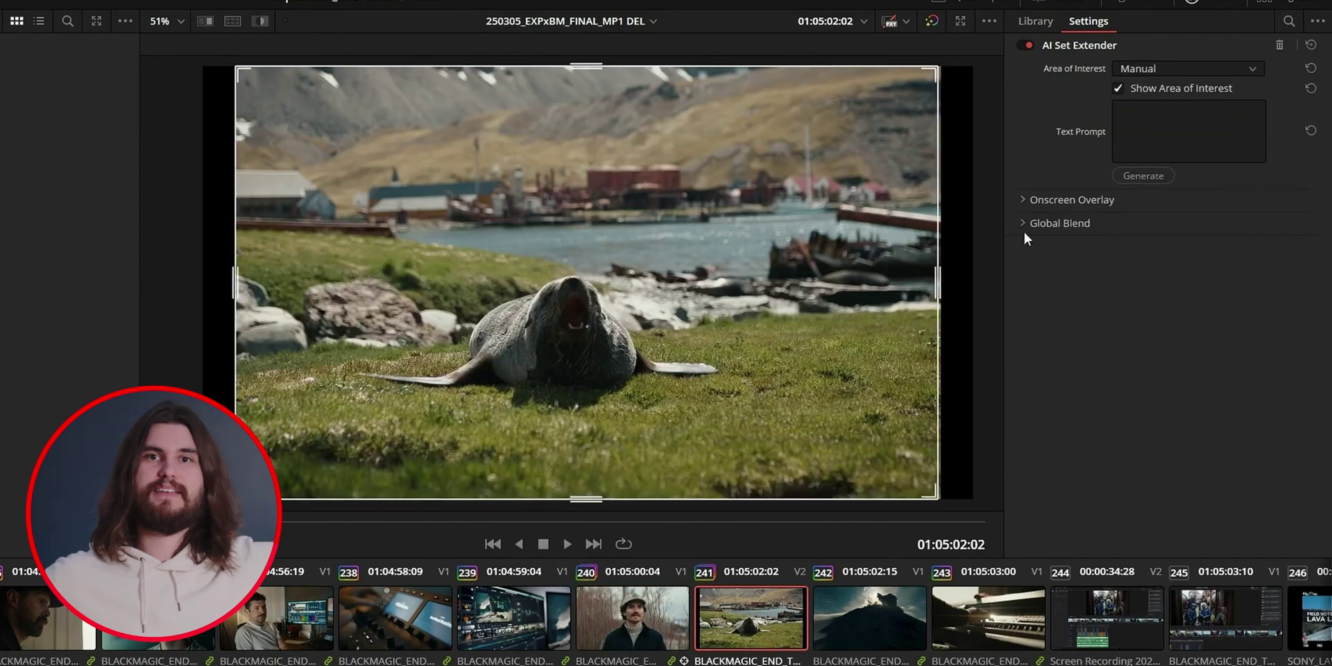
left_click(1165, 176)
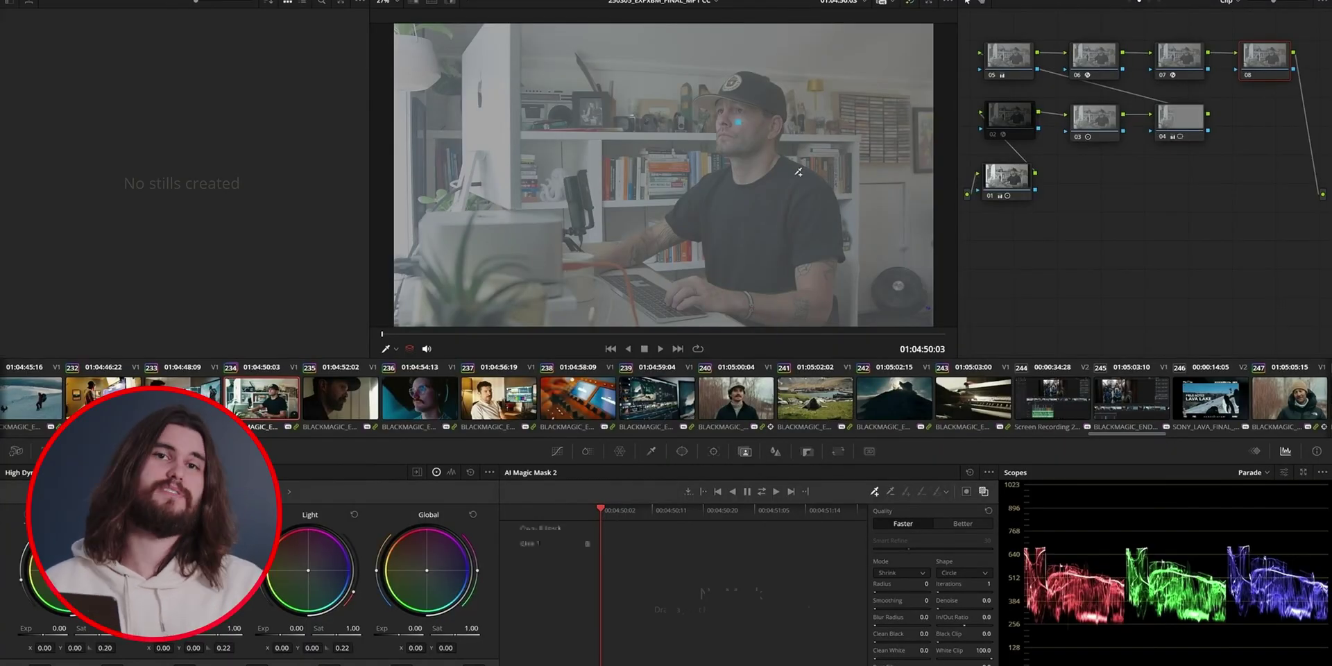
Step: Add a Magic Mask point on the man's arm and track the mask through the clip
left_click(818, 285)
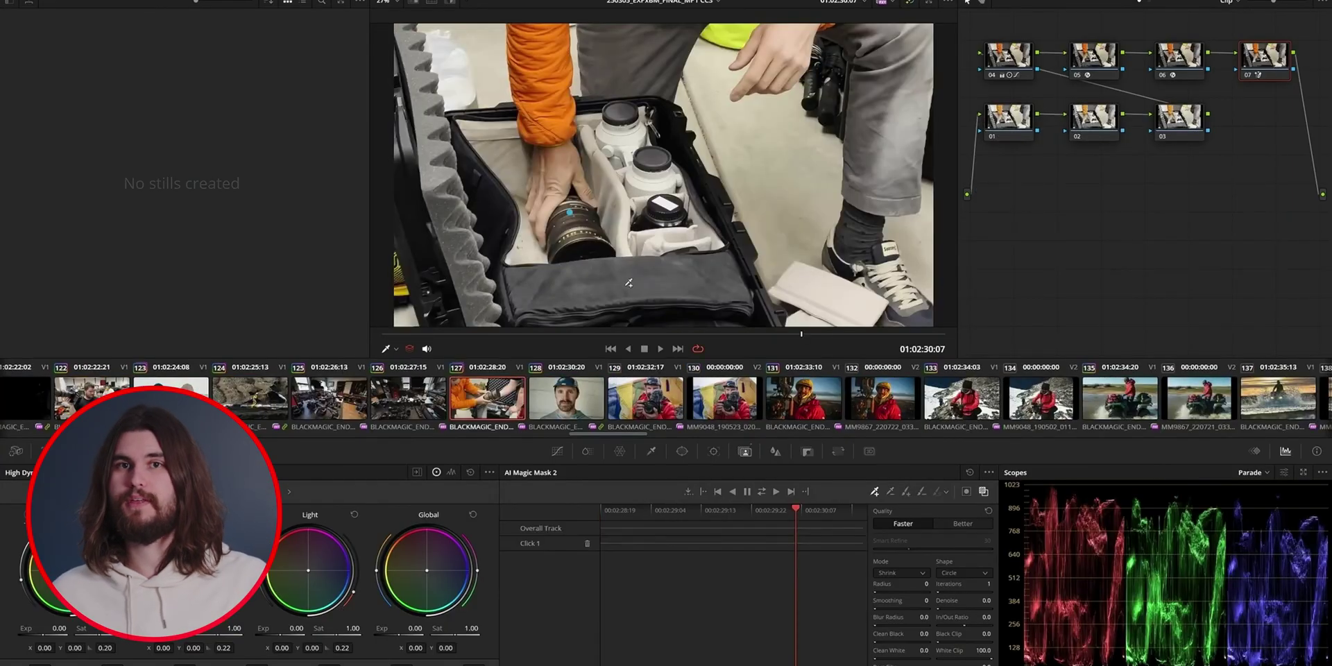
left_click(762, 493)
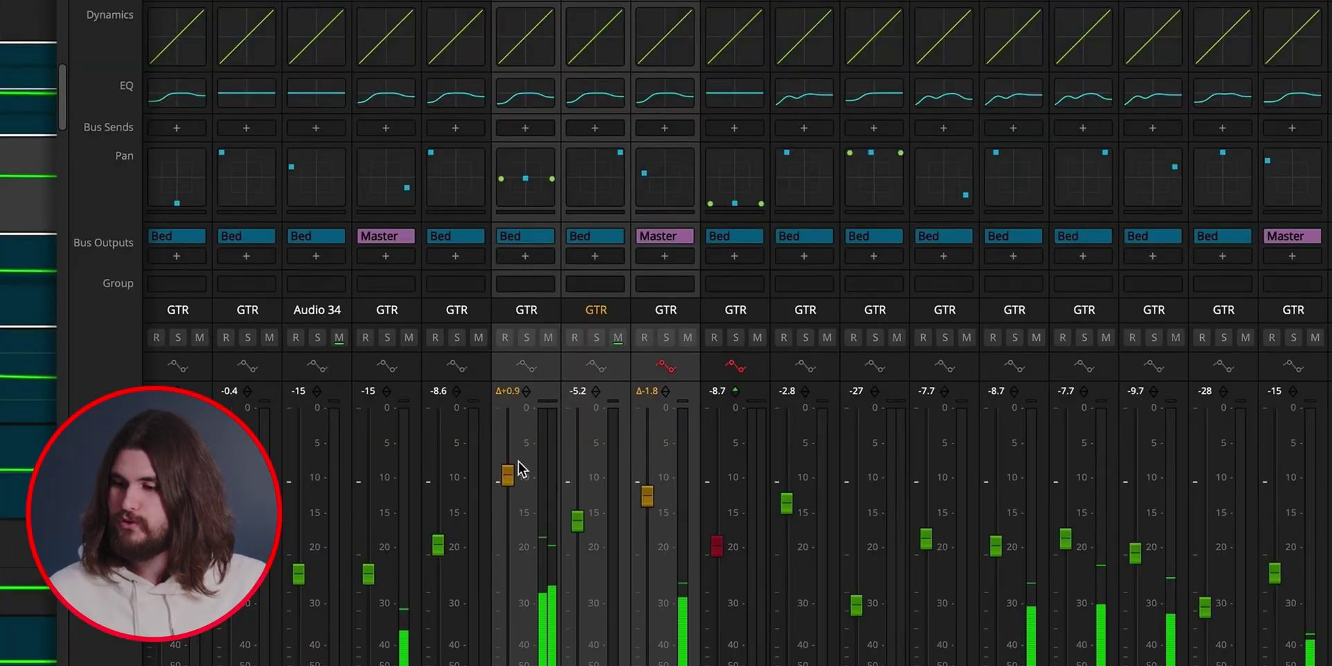
Step: View the automation mode menu on one GTR channel, then on another channel
left_click(525, 366)
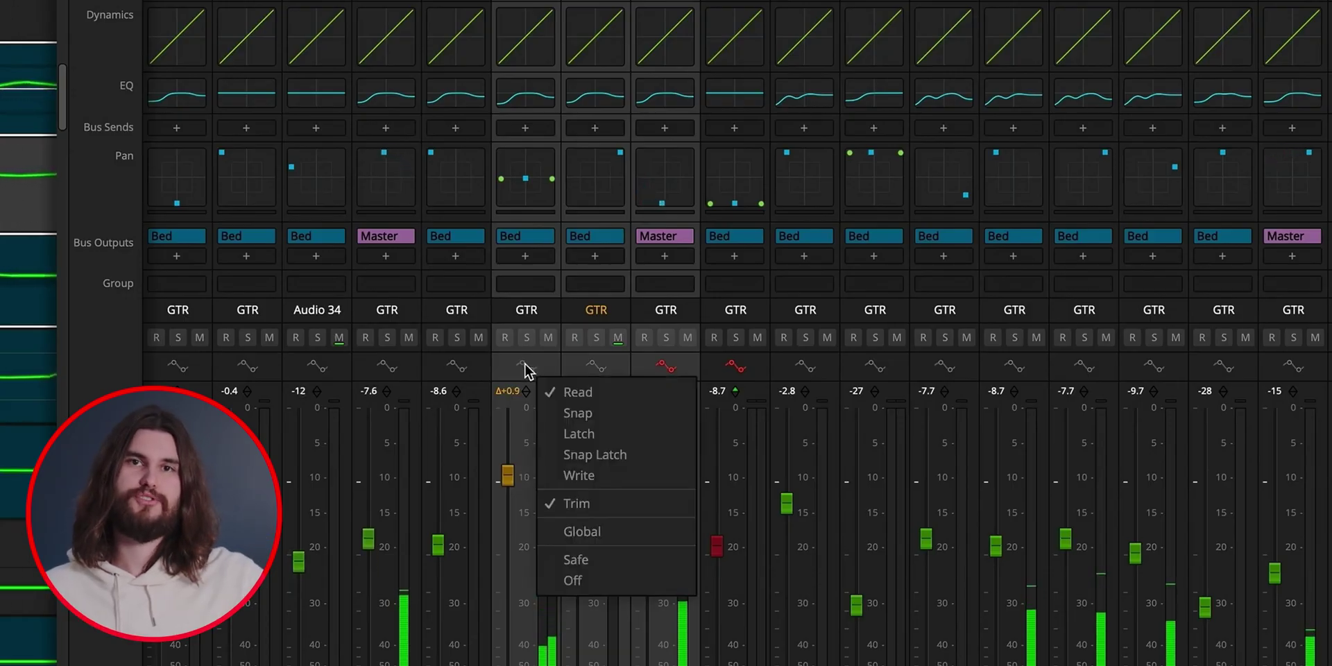
left_click(573, 373)
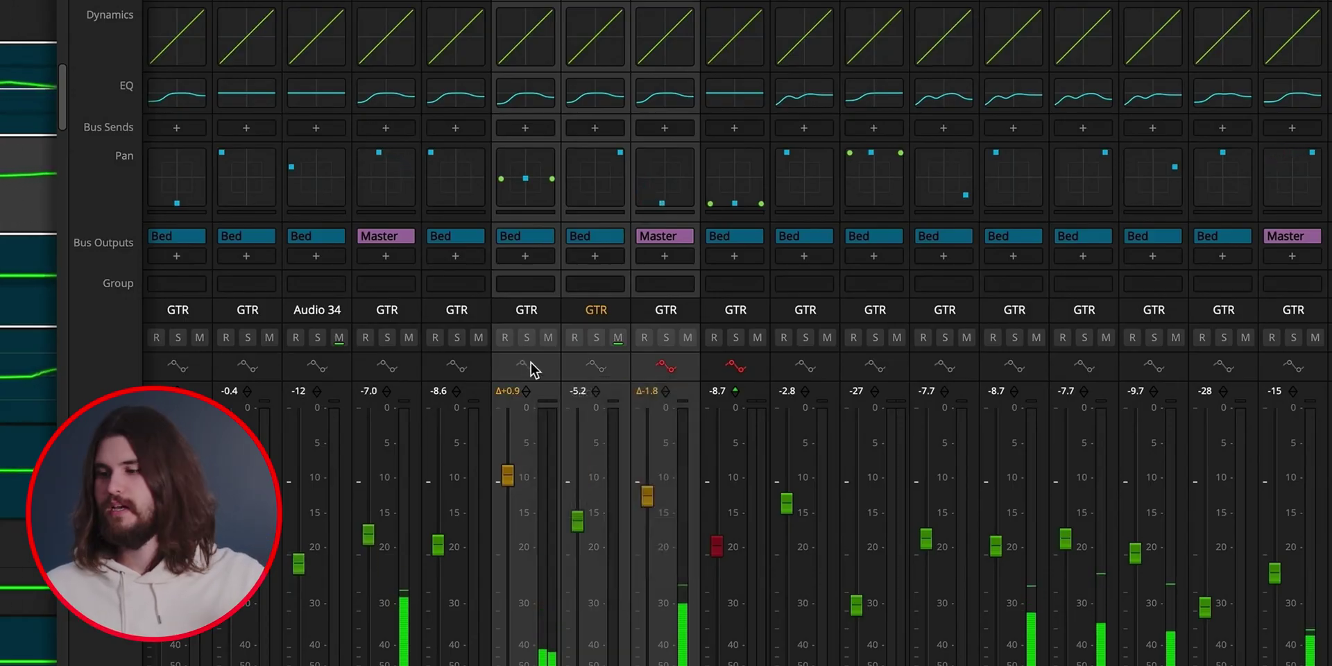
left_click(593, 368)
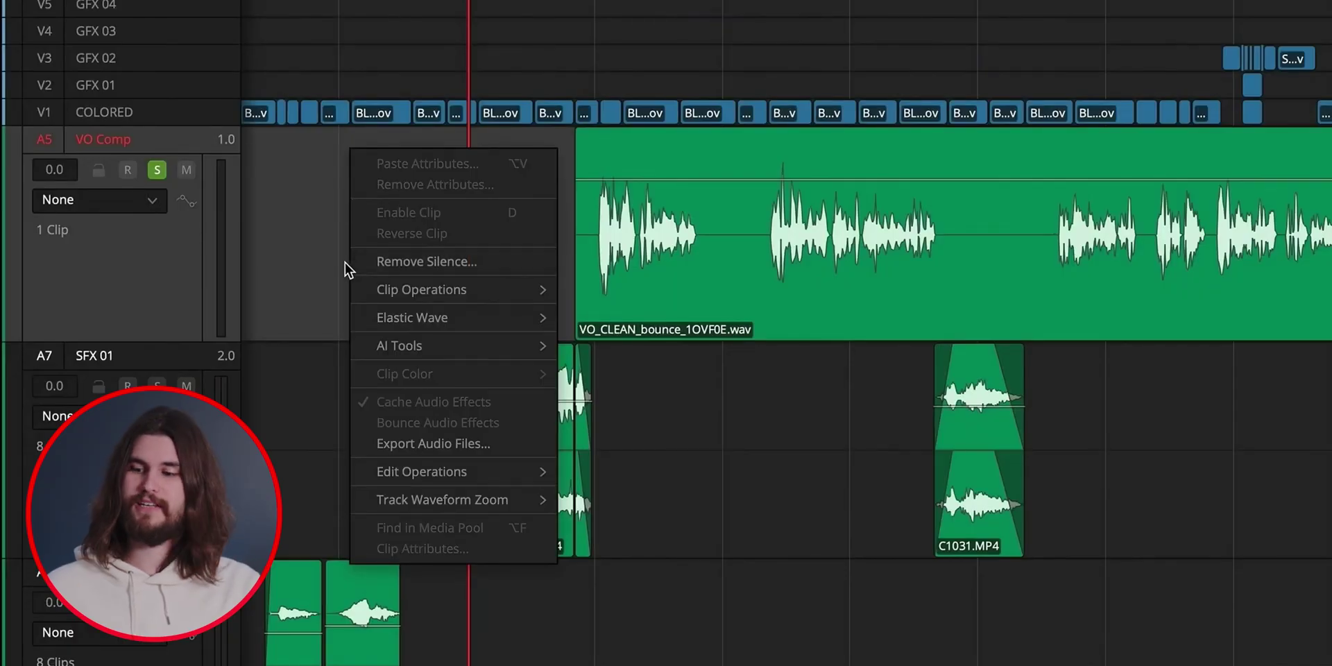
Step: Checkerboard the voice-over clips onto alternating new tracks
left_click(351, 262)
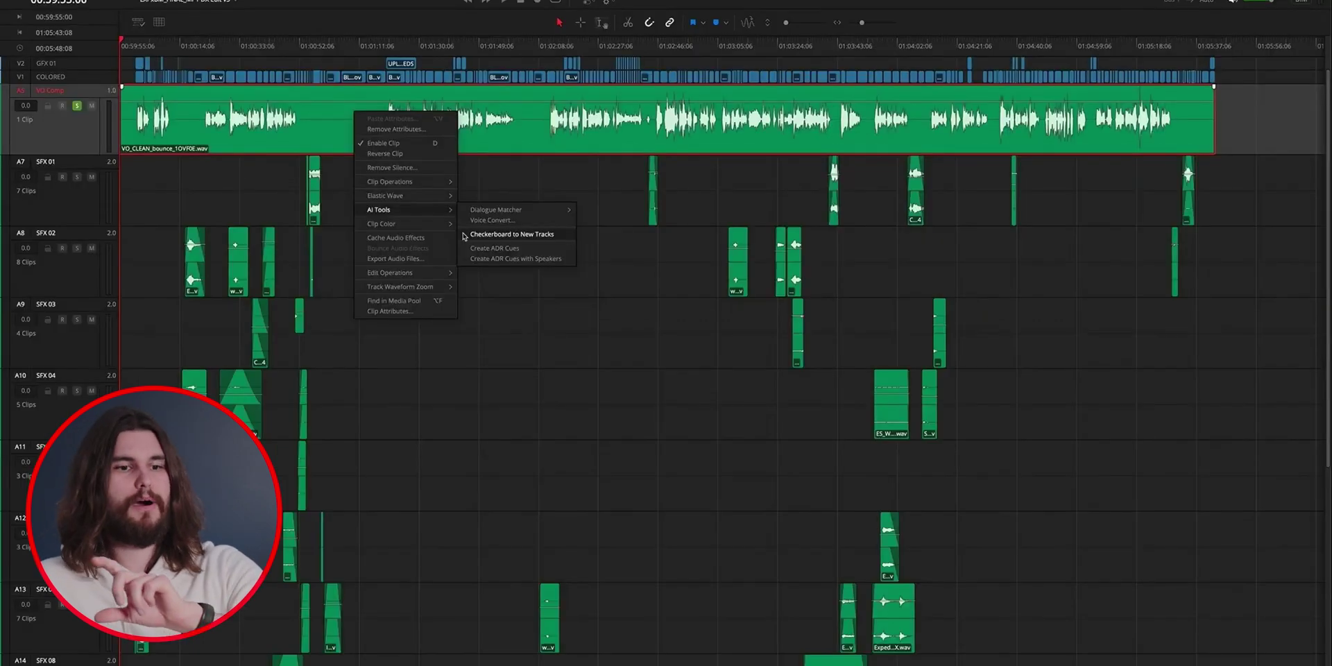
left_click(463, 235)
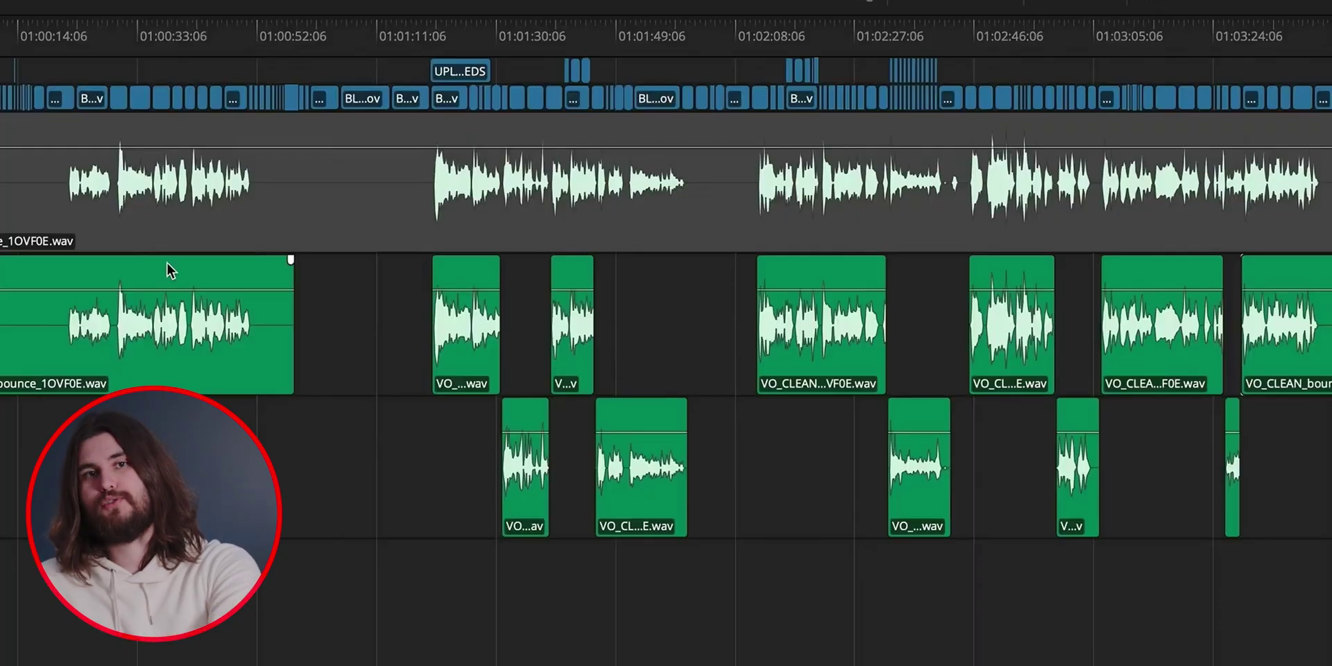
right_click(323, 195)
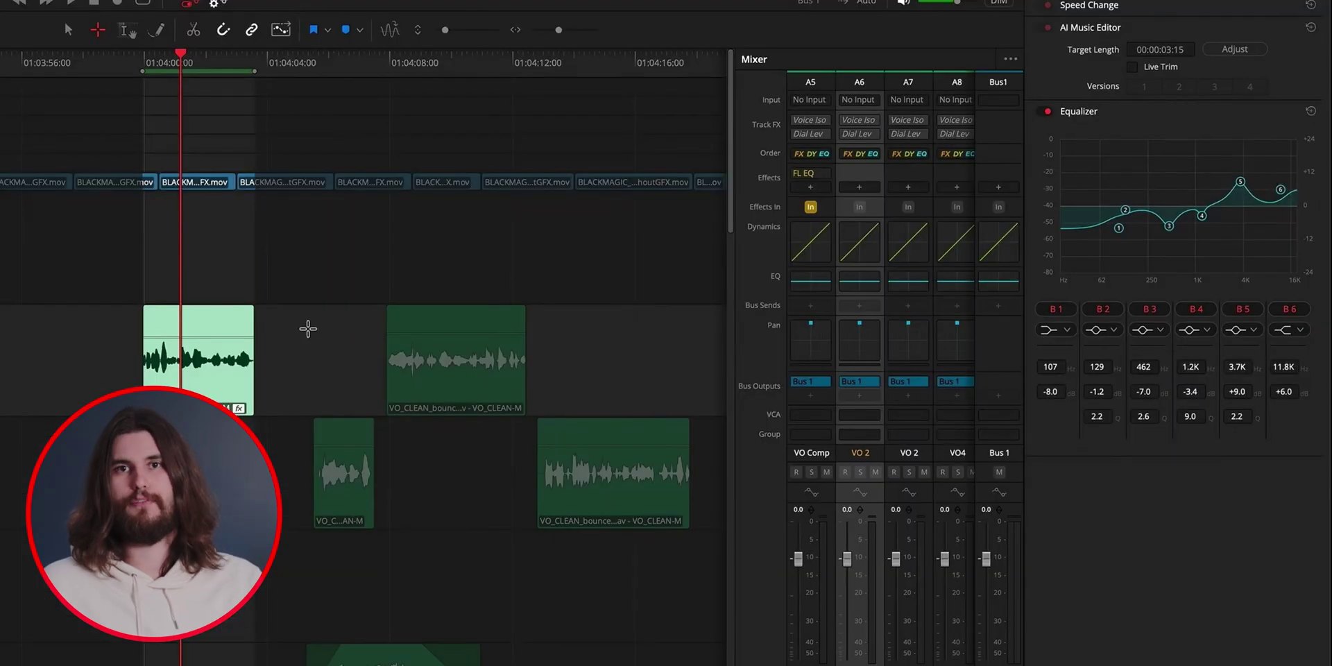
Step: With EQ Matcher, apply the captured EQ profile to the dialogue clip and capture the boom clip's profile
right_click(411, 357)
mouse_move(527, 452)
mouse_move(599, 465)
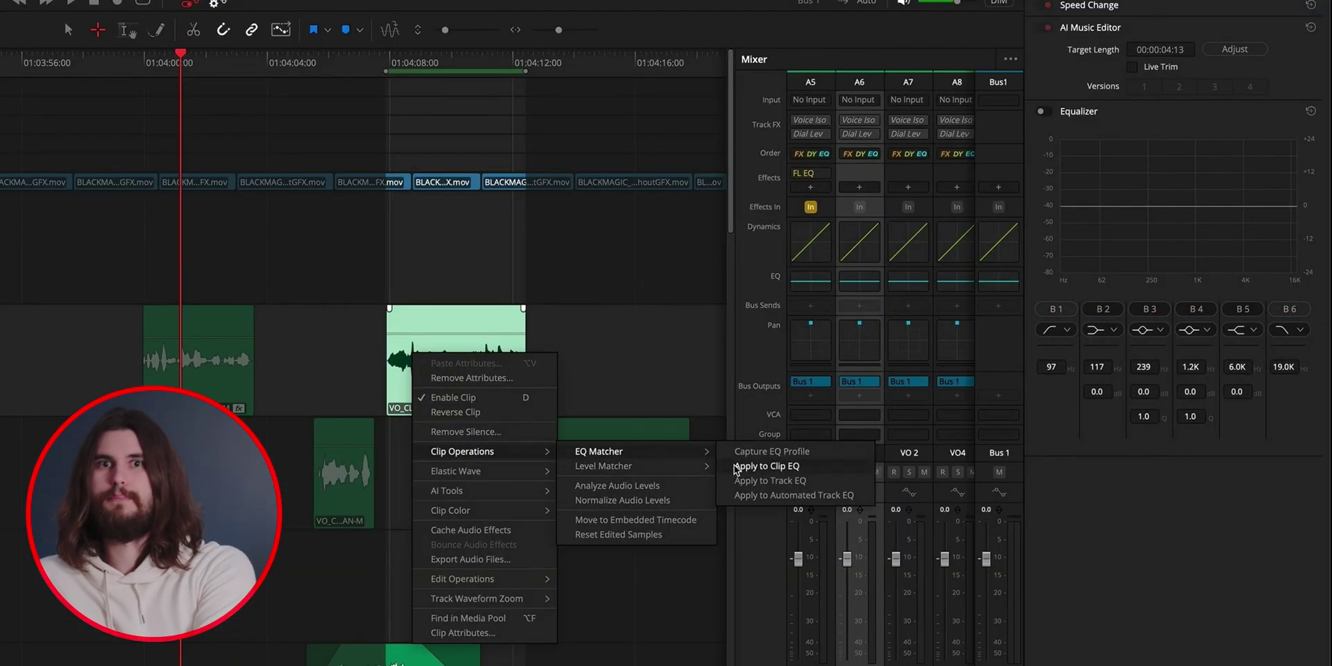
left_click(734, 465)
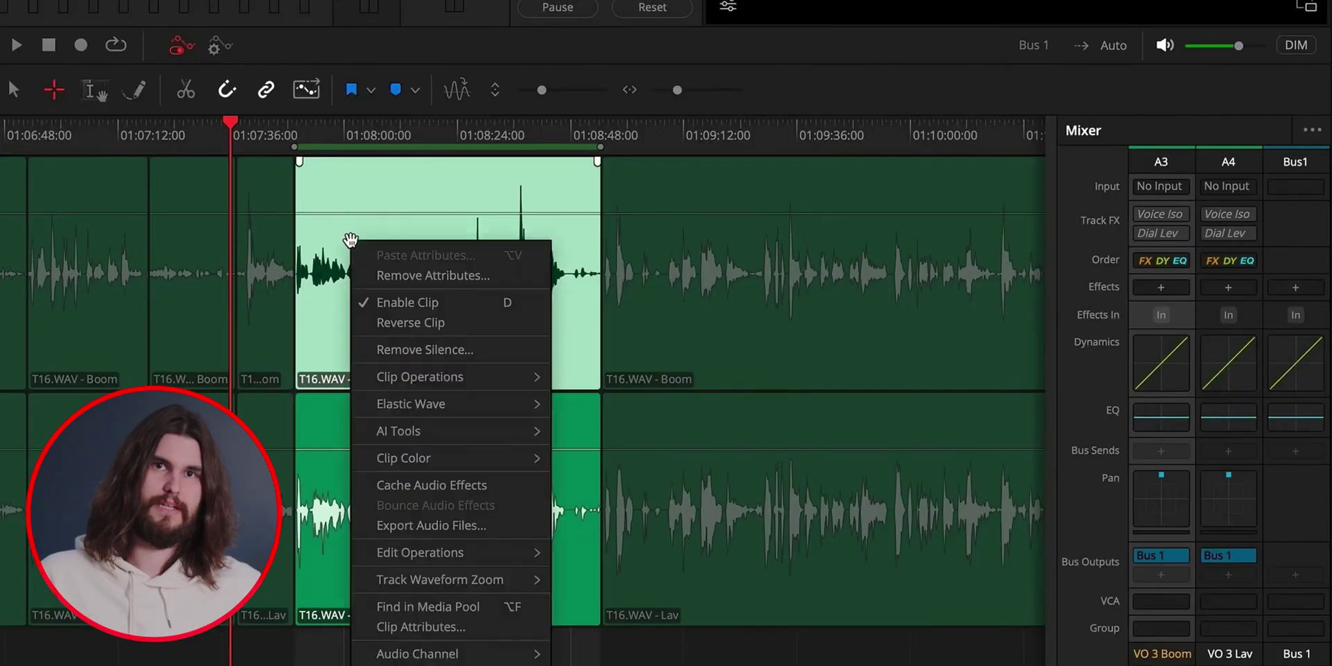
mouse_move(535, 377)
mouse_move(595, 377)
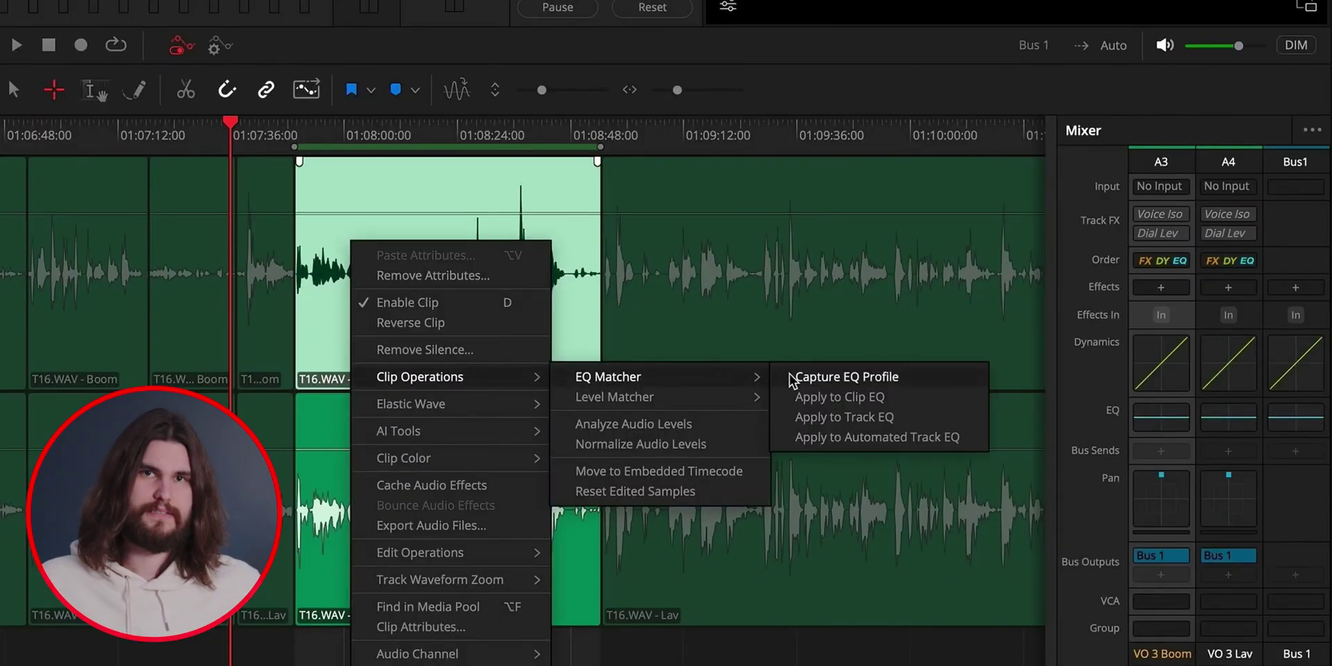
left_click(791, 376)
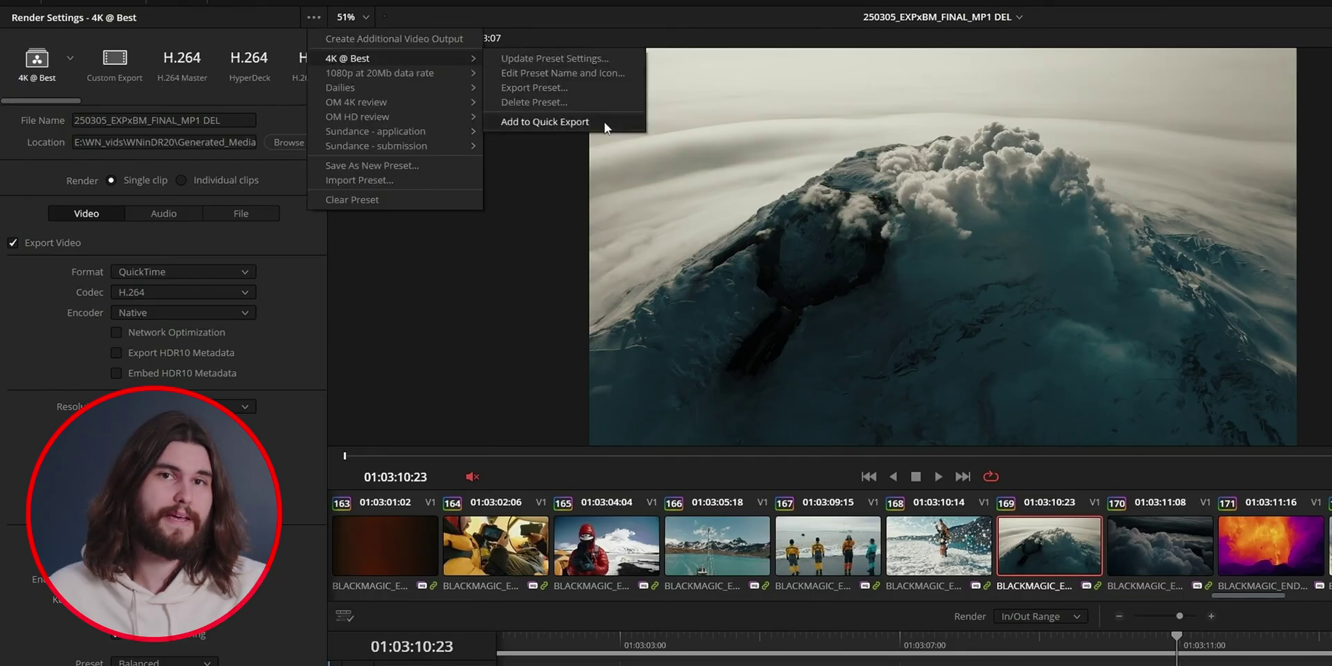
Step: Add the 4K @ Best preset to Quick Export, then show the fisheye clip as a side-by-side stereo pair
left_click(545, 122)
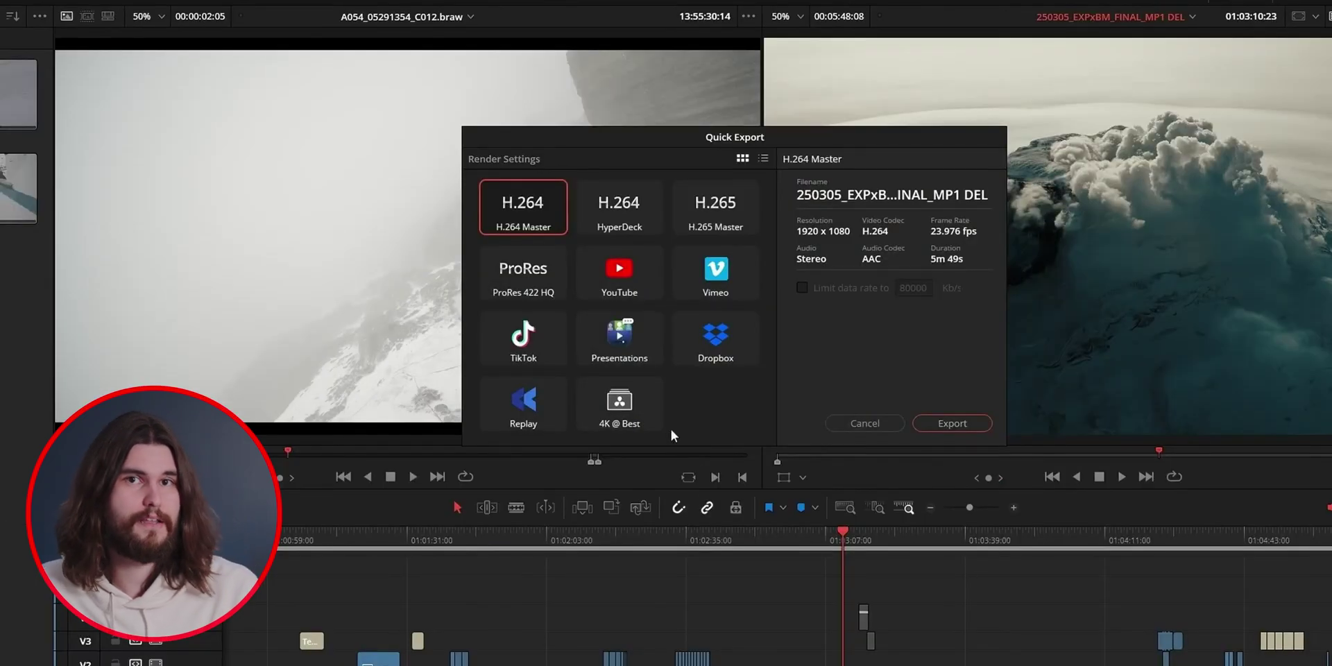
left_click(653, 412)
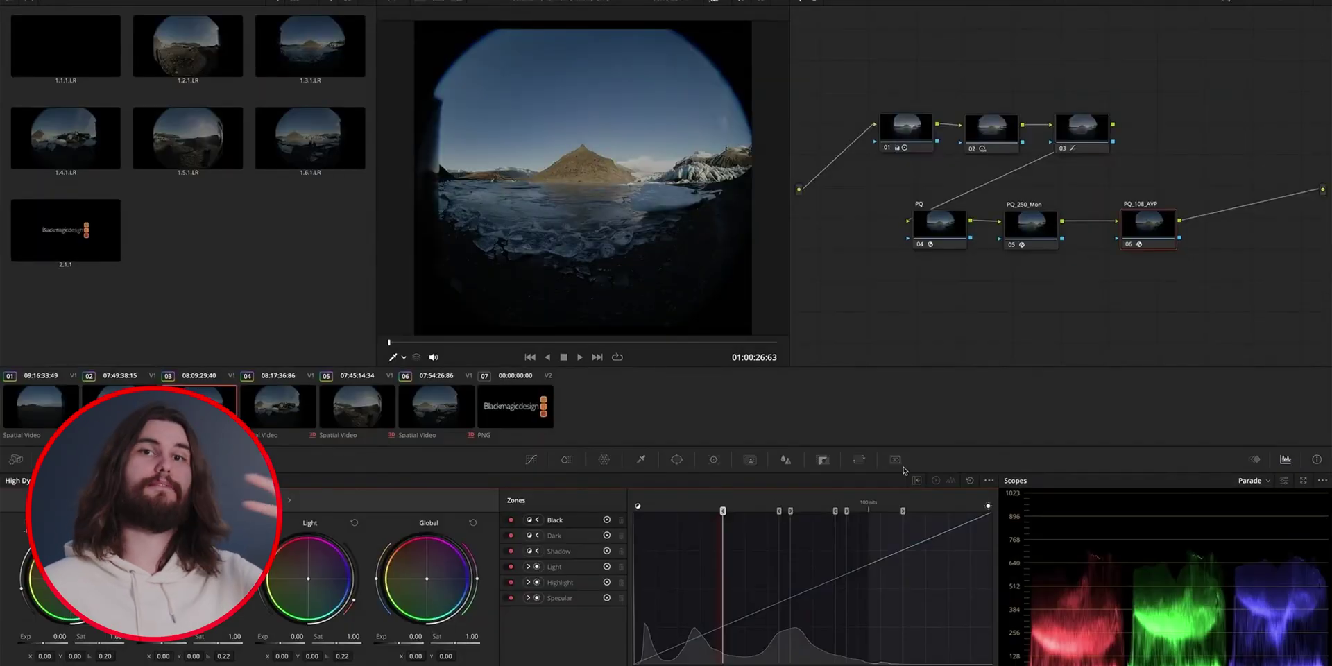
left_click(895, 460)
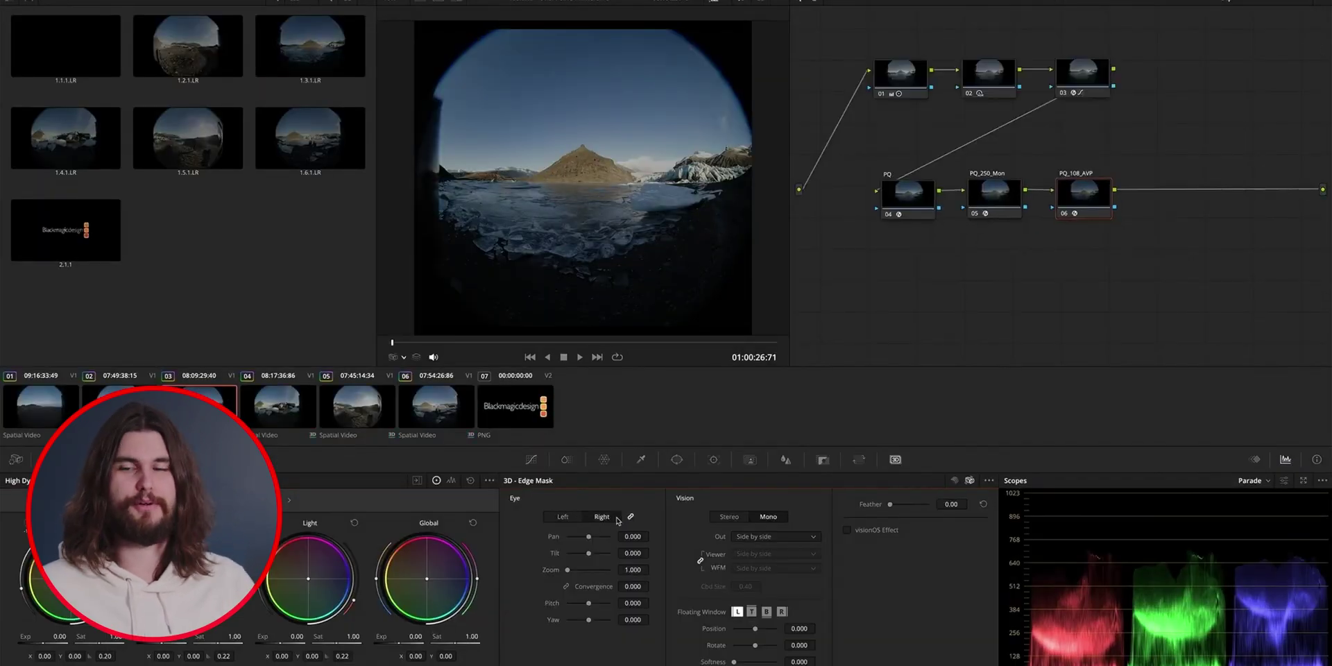
left_click(723, 519)
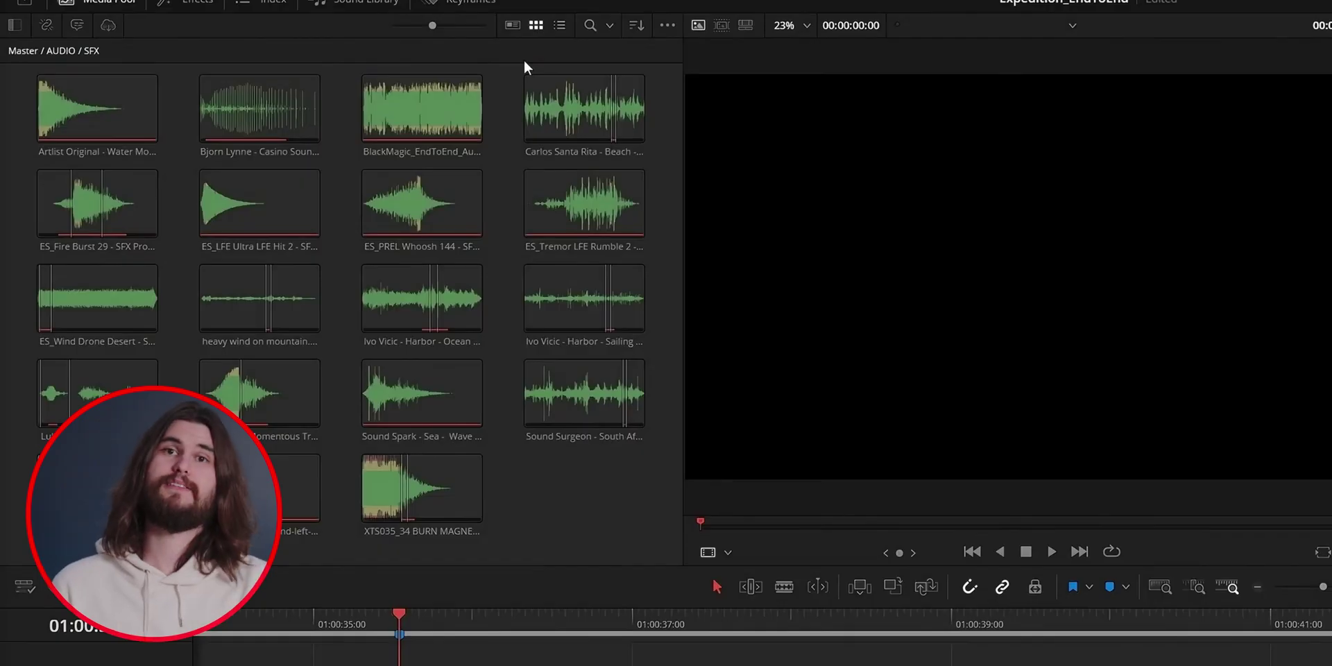
Step: Ease the Position Y curve into its final -416 keyframe with a Bezier handle, and reveal the timeline keyframe lane
left_click(477, 2)
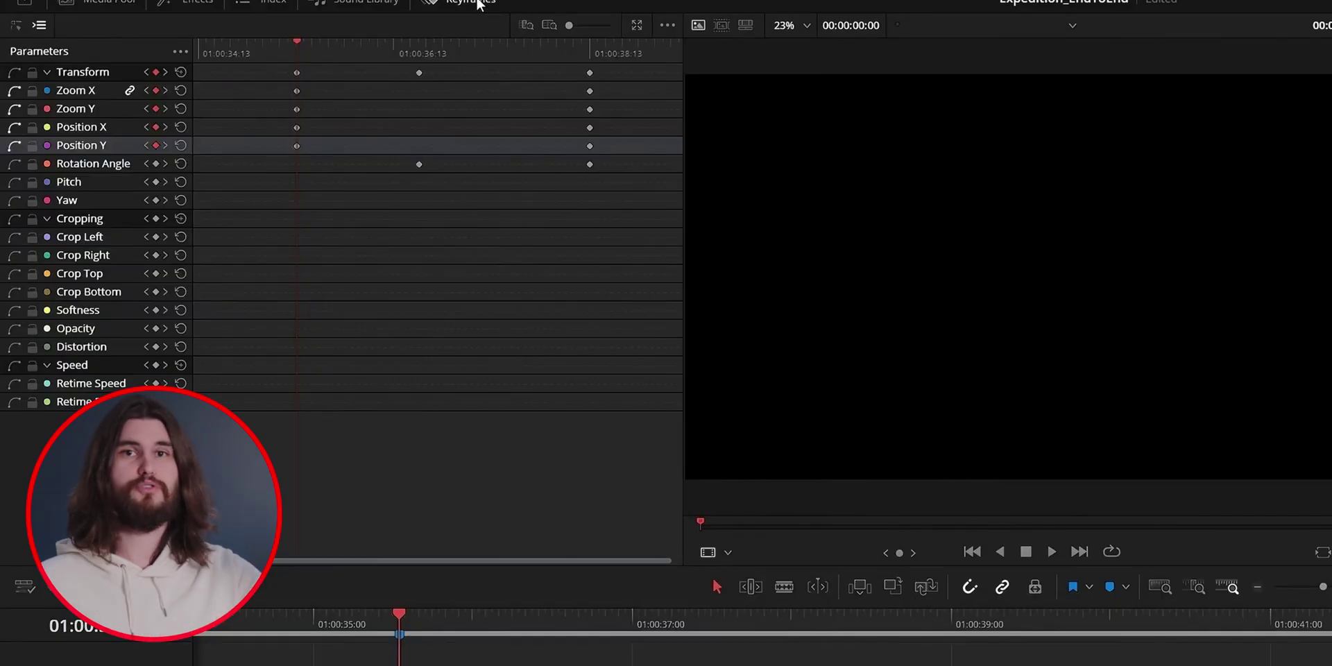
left_click(18, 28)
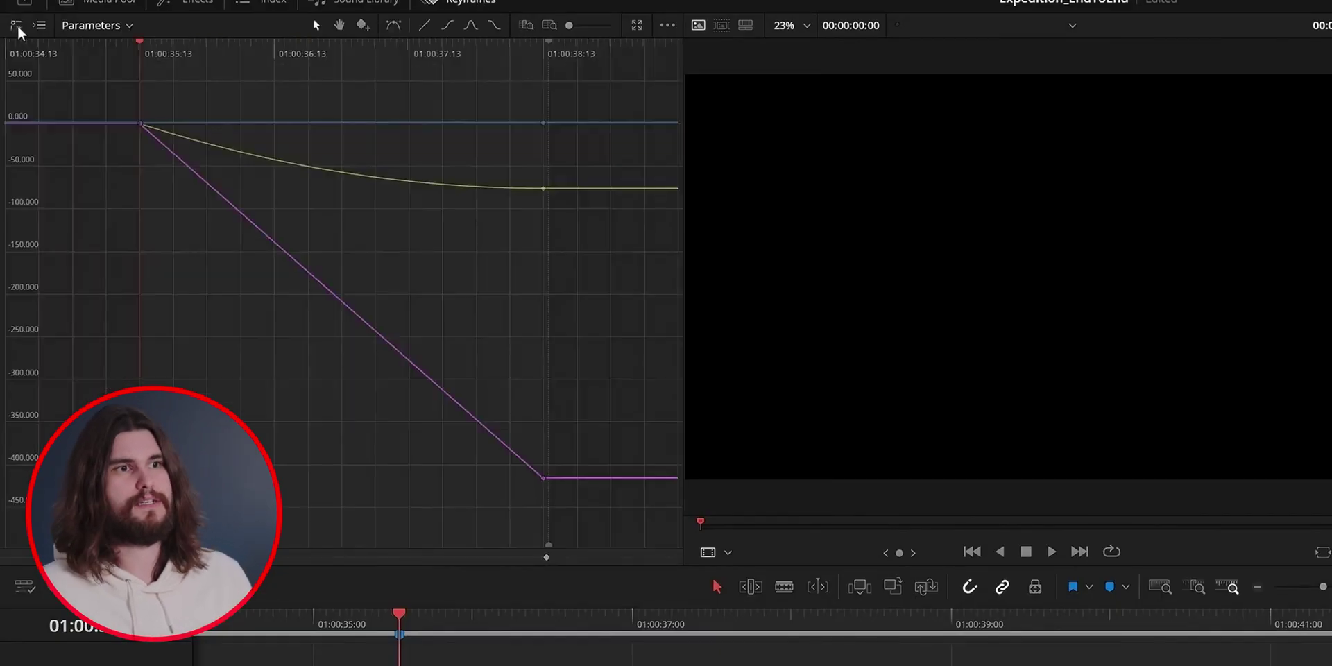
left_click(447, 25)
mouse_move(341, 479)
left_mouse_down()
mouse_move(292, 477)
mouse_move(347, 477)
left_mouse_up()
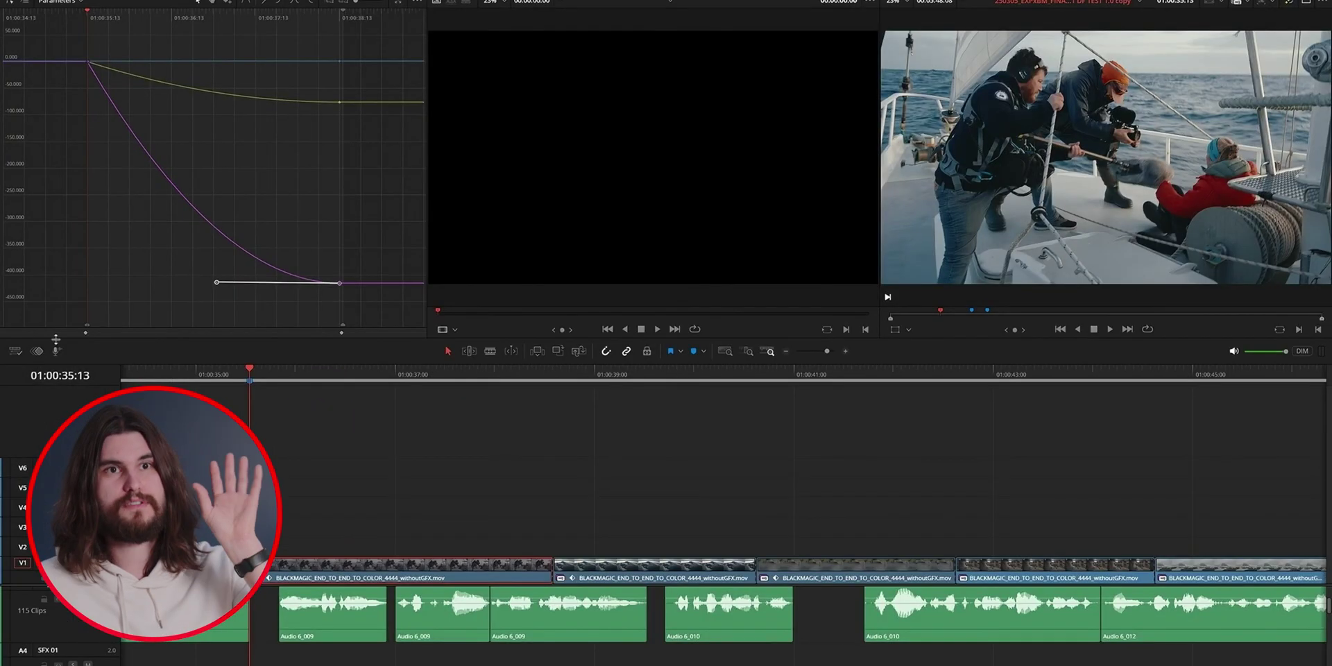
left_click(39, 351)
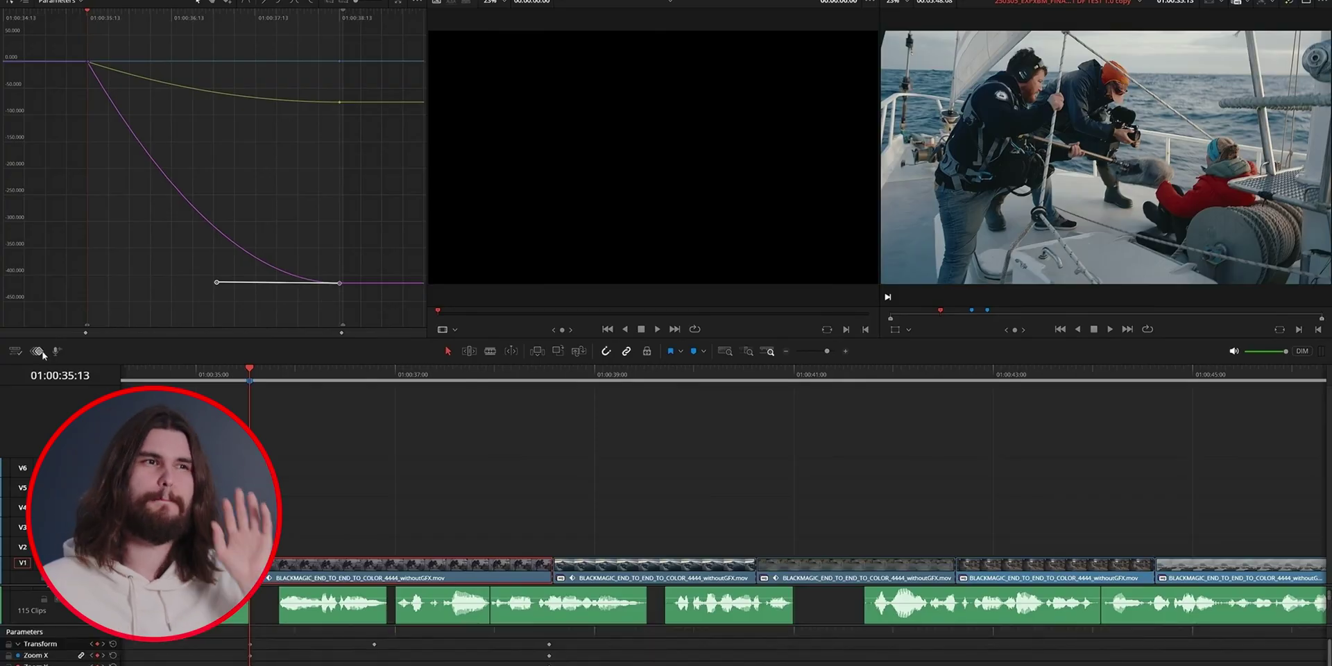